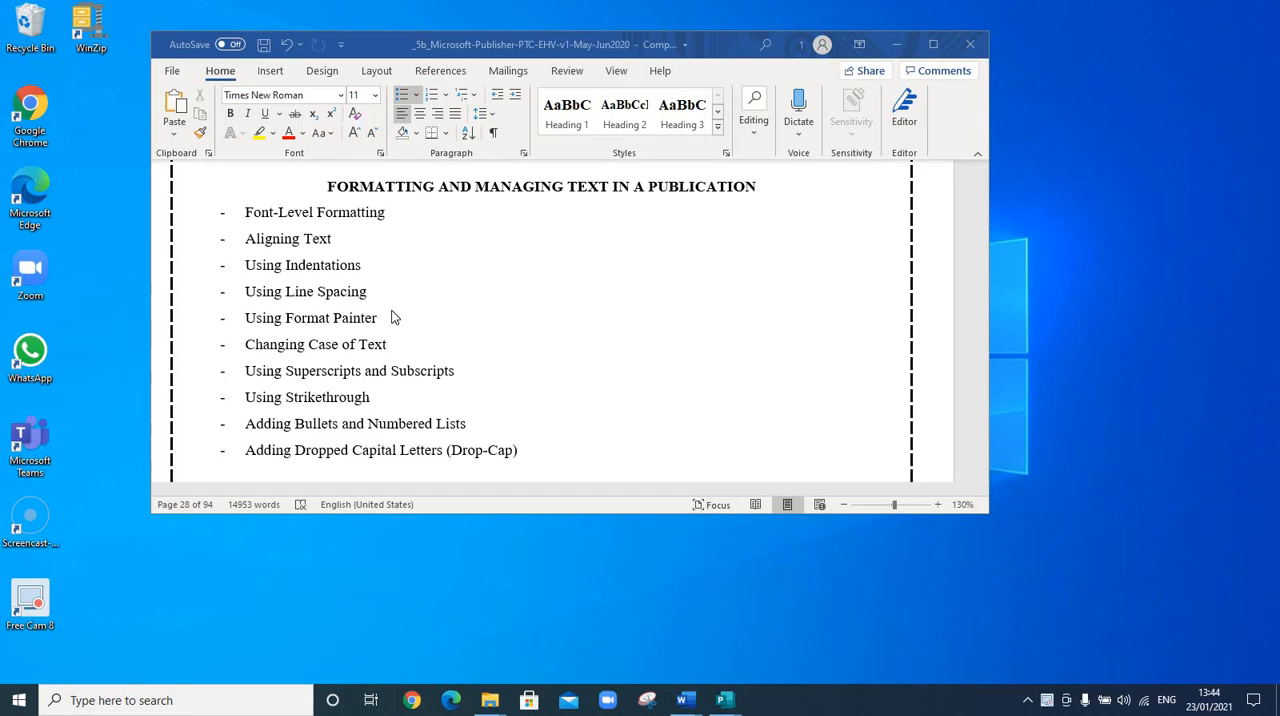
Highlight the Aligning Text, Using Indentations and Using Line Spacing topics in the outline one after another
{"action": "left_click", "coordinate": [350, 291]}
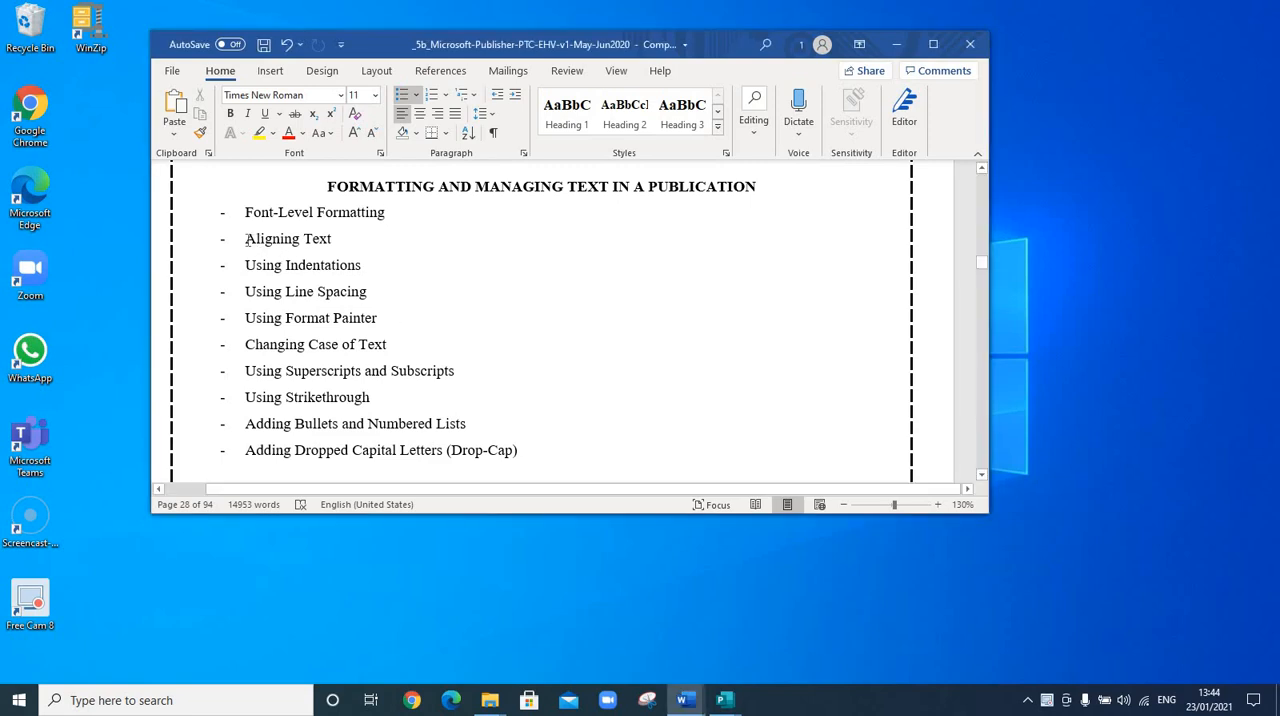
{"action": "left_click_drag", "start_coordinate": [335, 239], "coordinate": [246, 239]}
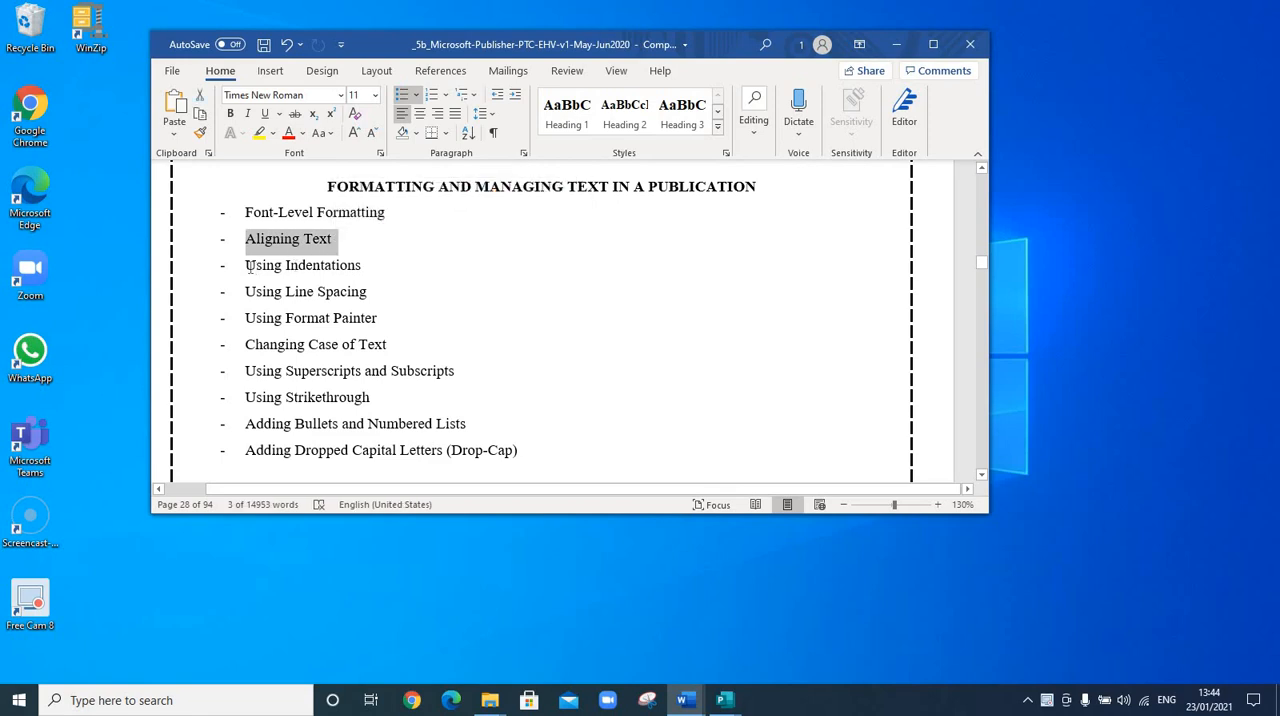
{"action": "left_click_drag", "start_coordinate": [347, 263], "coordinate": [246, 265]}
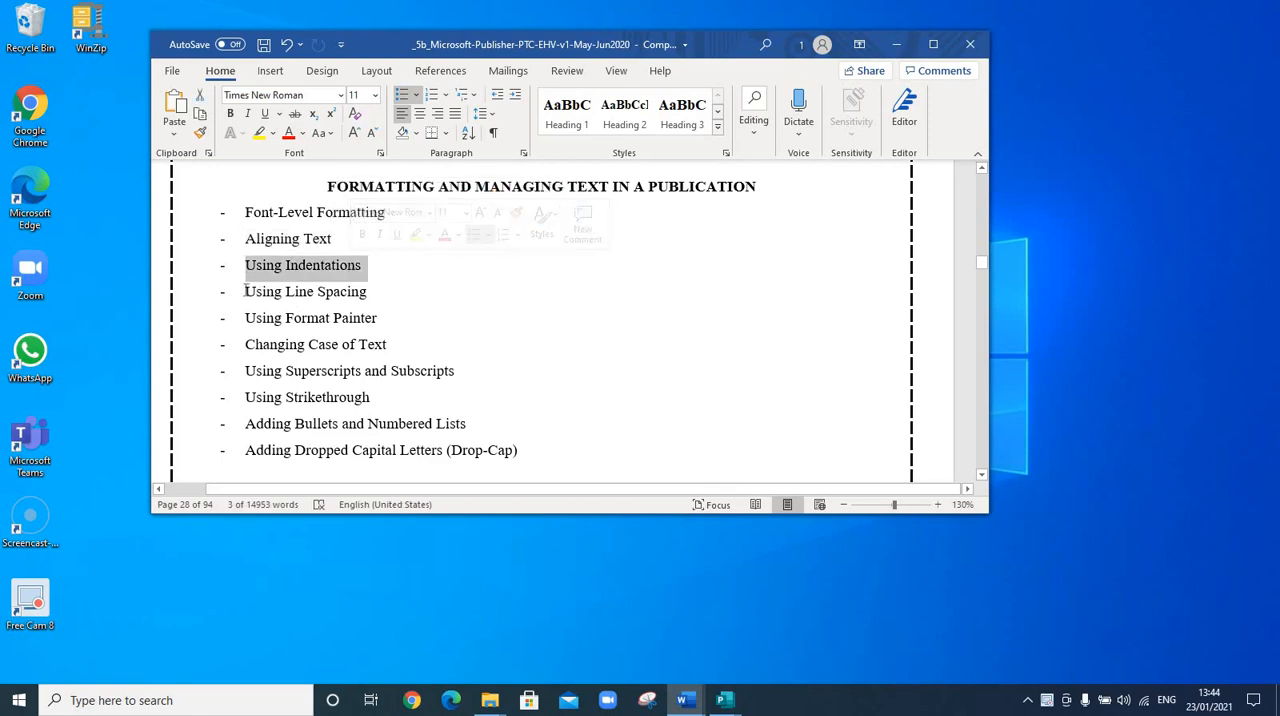
{"action": "triple_click", "coordinate": [362, 291]}
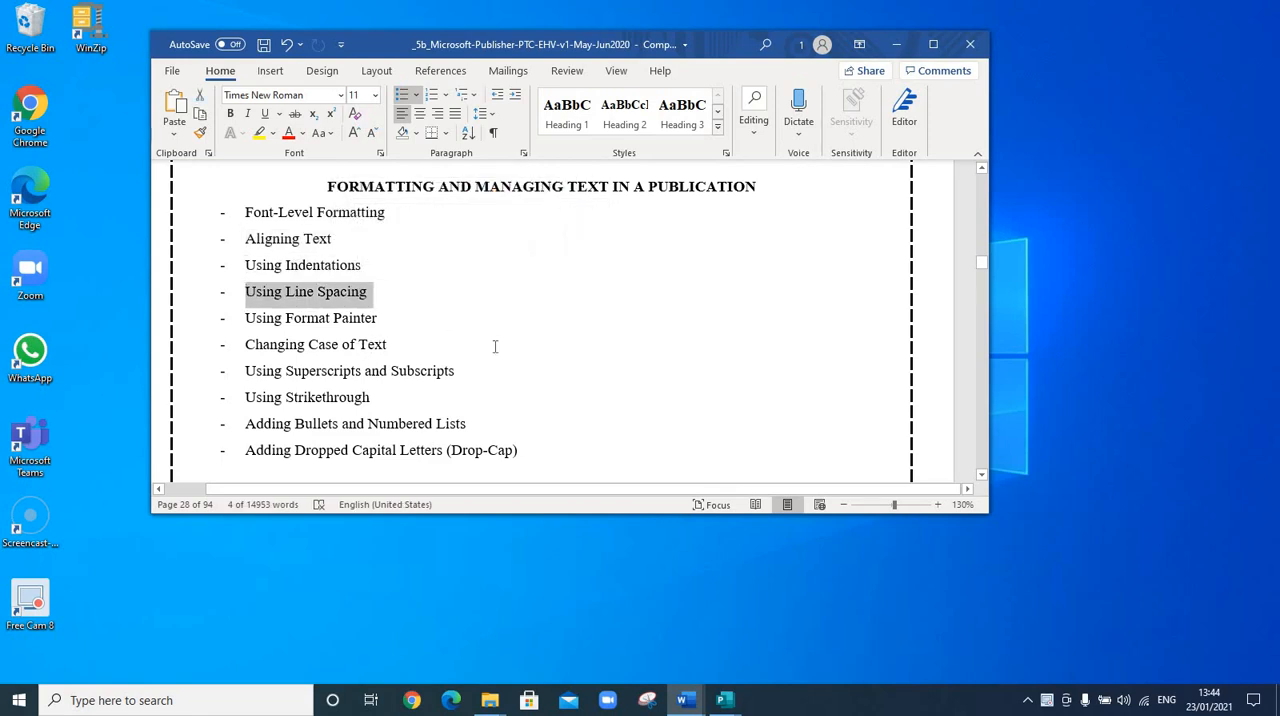
{"action": "left_click", "coordinate": [594, 348]}
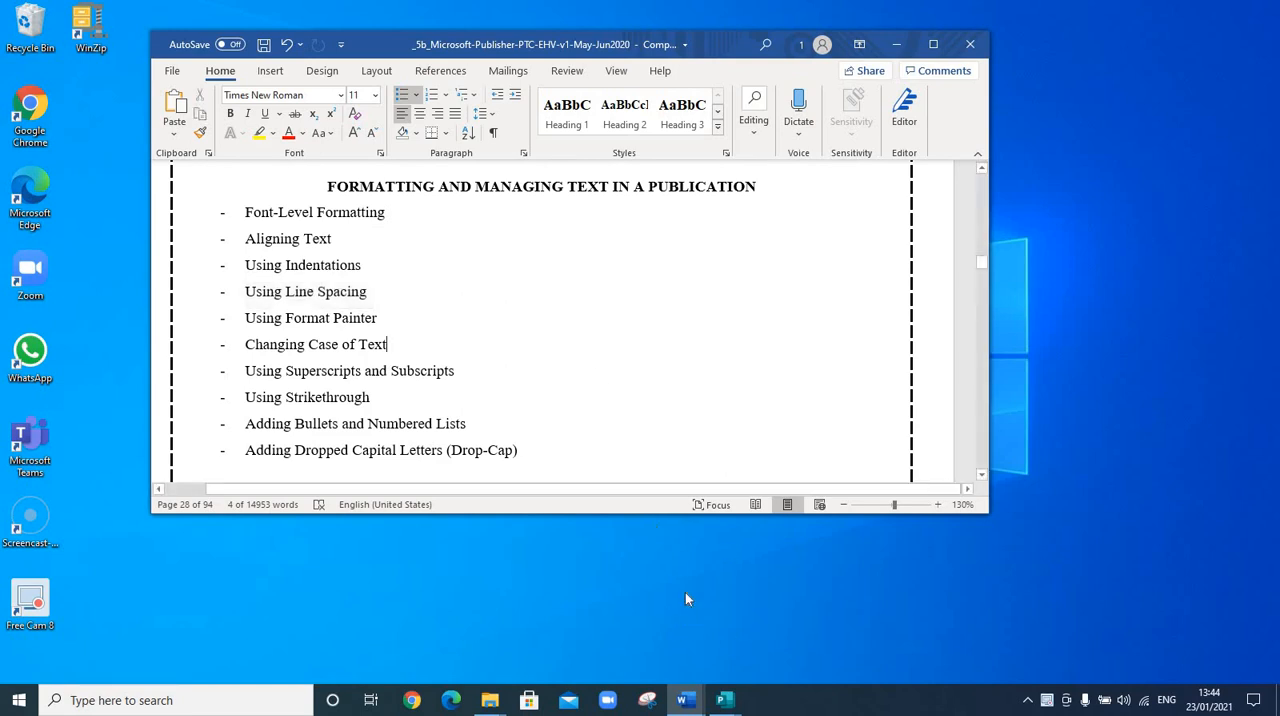
Switch to the Publication1-Practice publication and move the 'This is another Container' text box down and to the right
{"action": "left_click", "coordinate": [727, 701]}
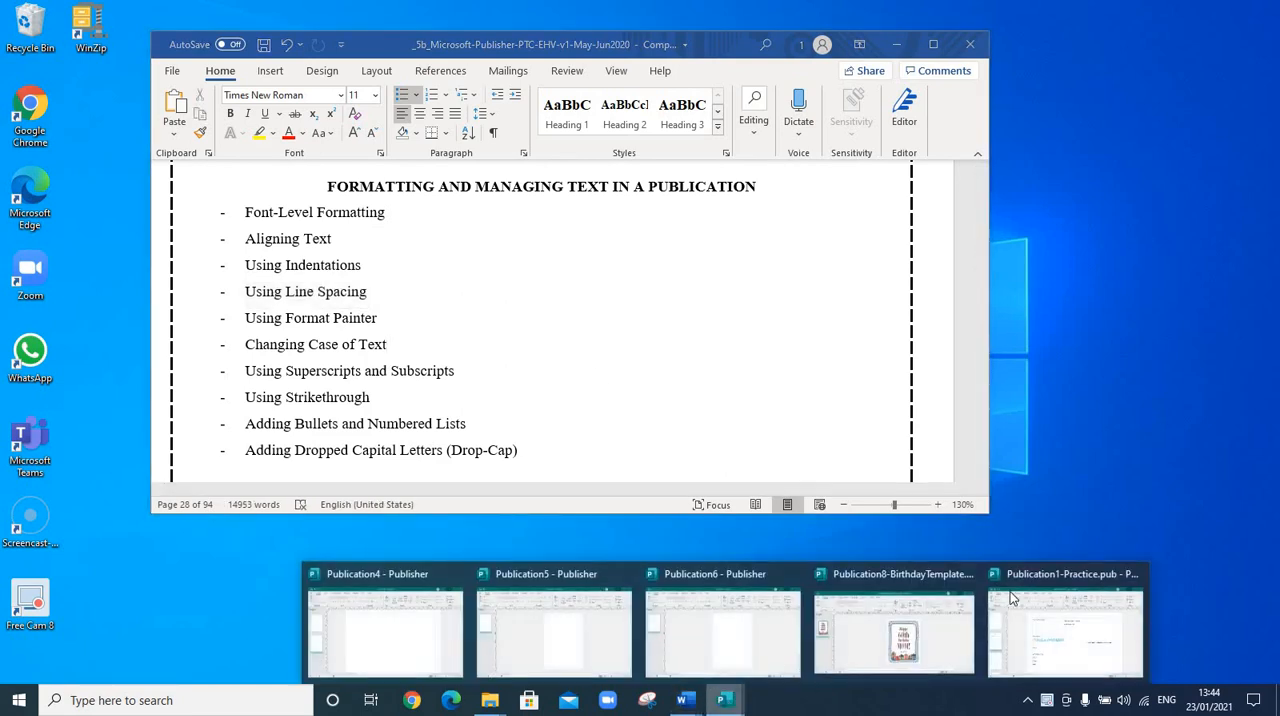
{"action": "left_click", "coordinate": [1065, 628]}
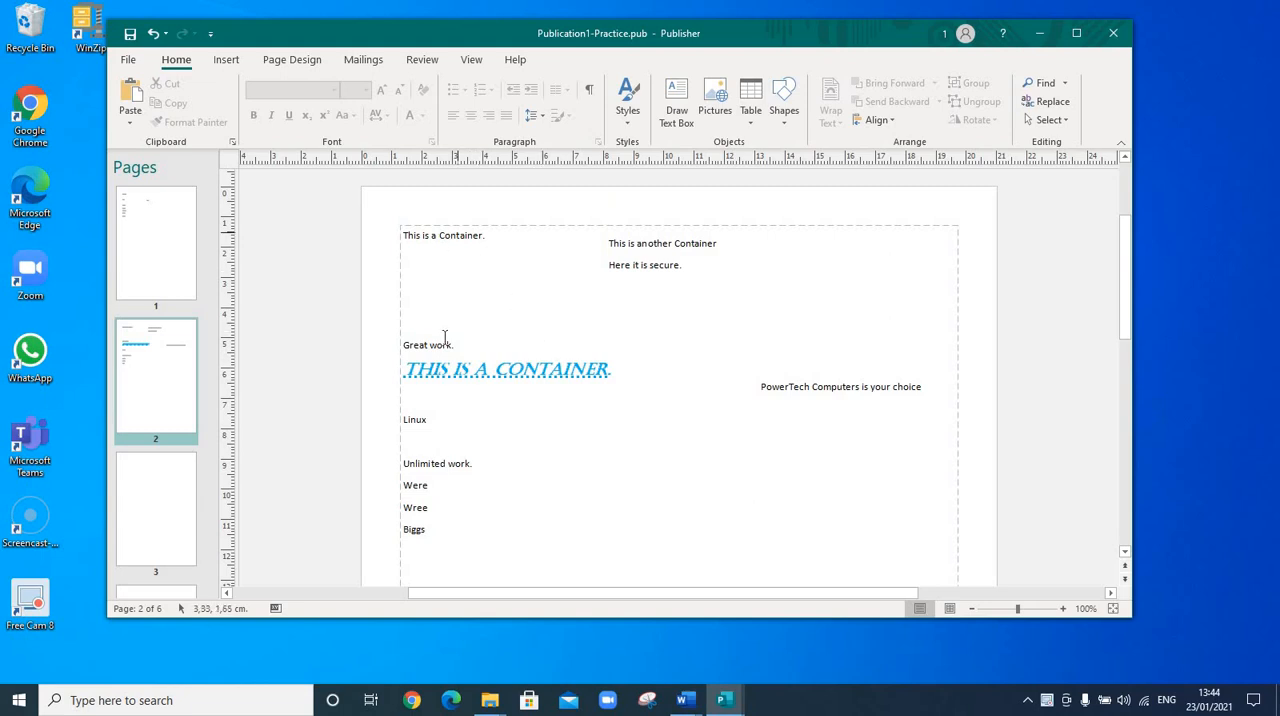
{"action": "left_click", "coordinate": [408, 258]}
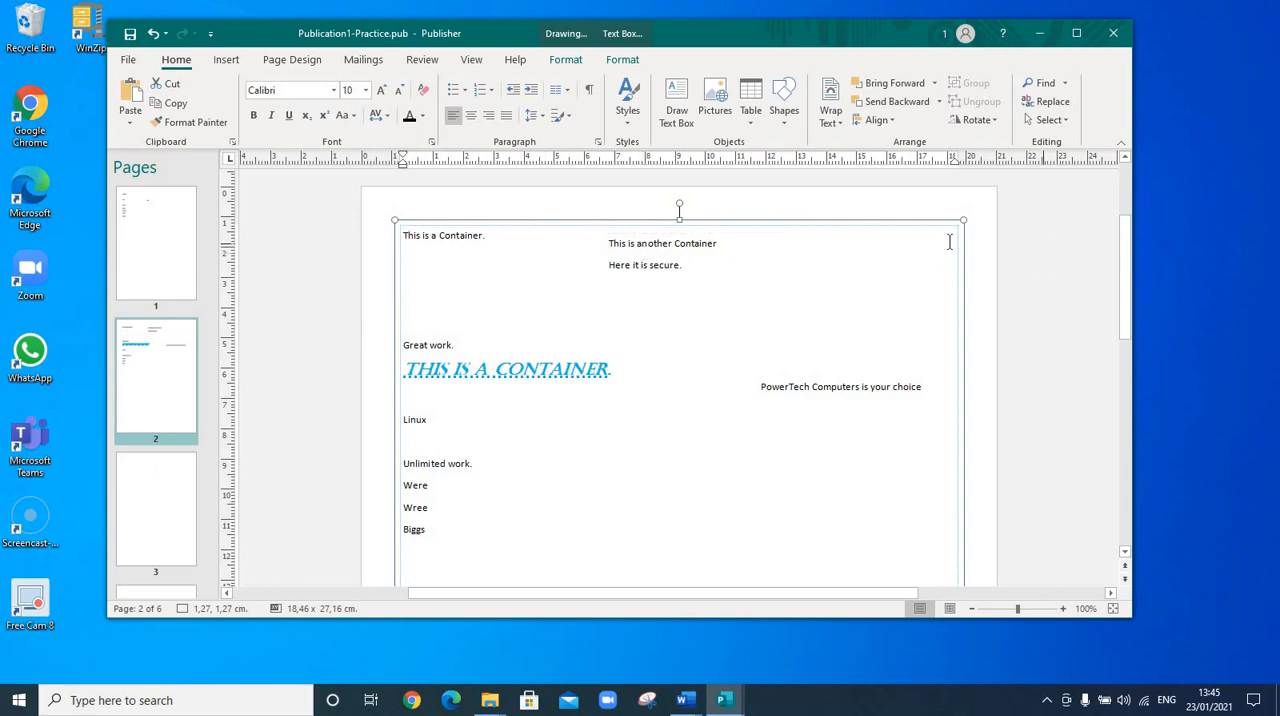
{"action": "left_click_drag", "start_coordinate": [645, 311], "coordinate": [799, 359]}
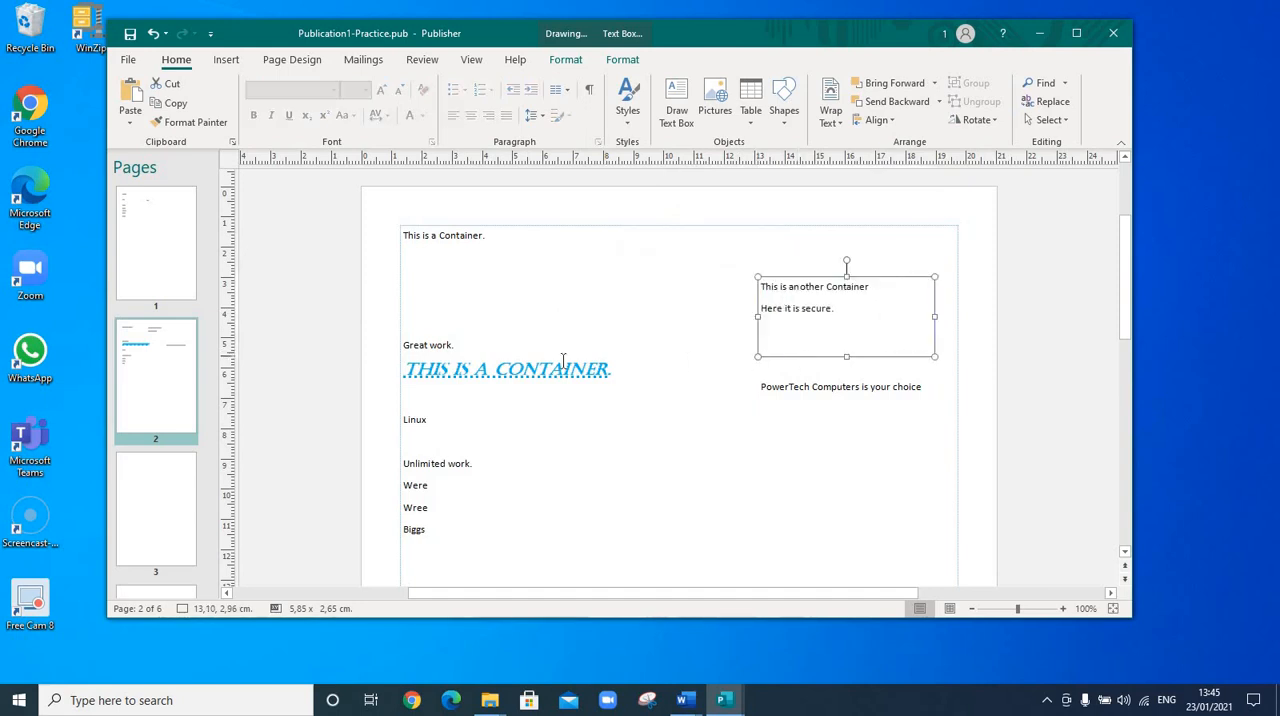
Select the 'This is a Container.' line and right-align it through the Paragraph settings dialog
{"action": "left_click", "coordinate": [493, 370]}
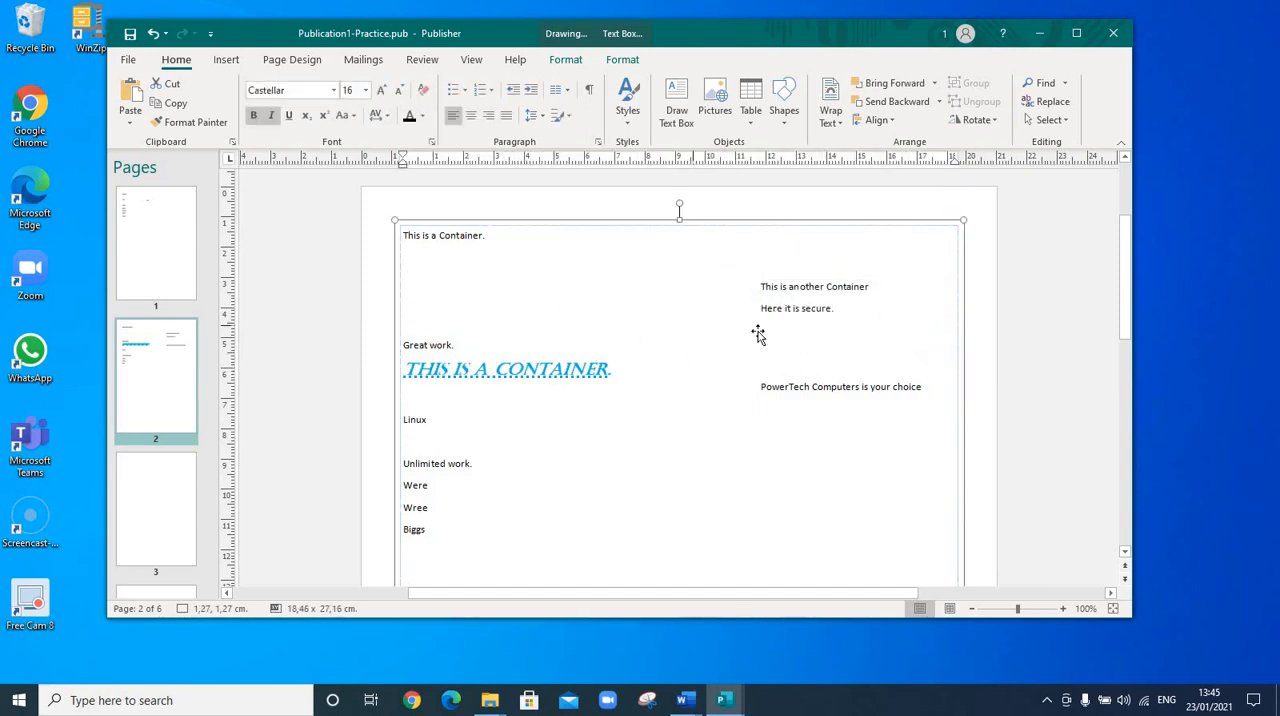
{"action": "left_click", "coordinate": [802, 390]}
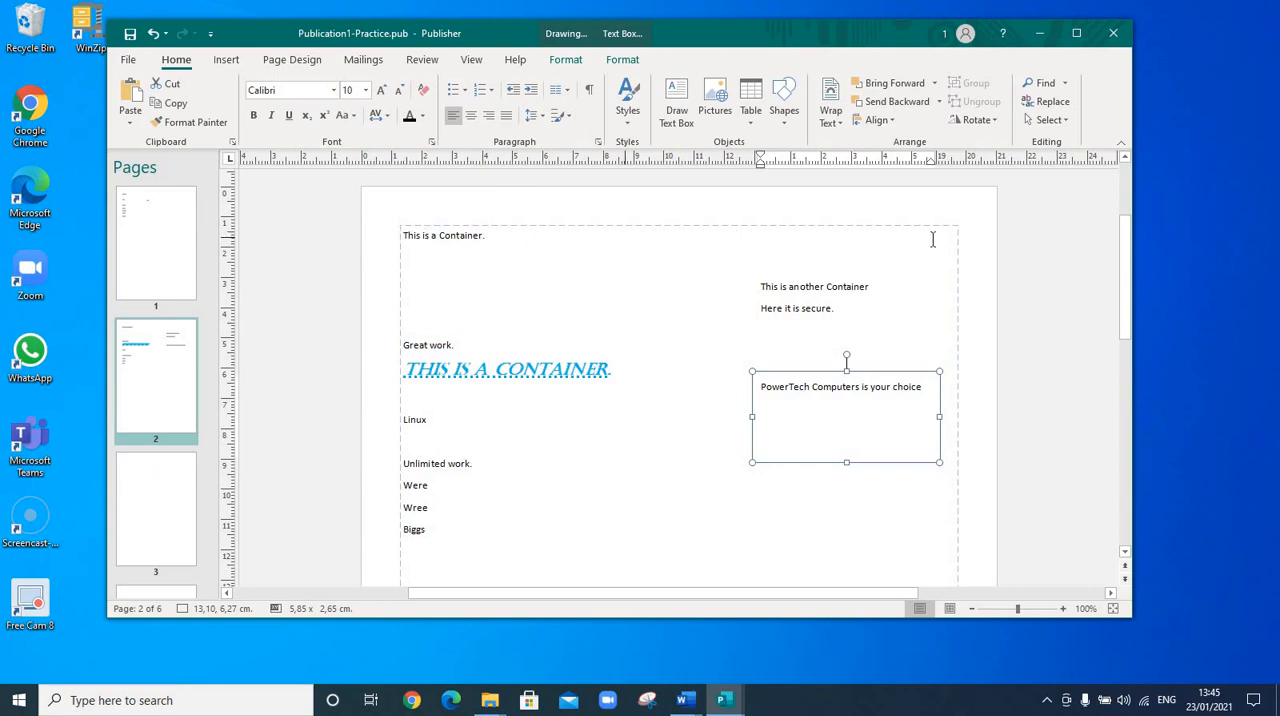
{"action": "left_click_drag", "start_coordinate": [474, 235], "coordinate": [402, 237]}
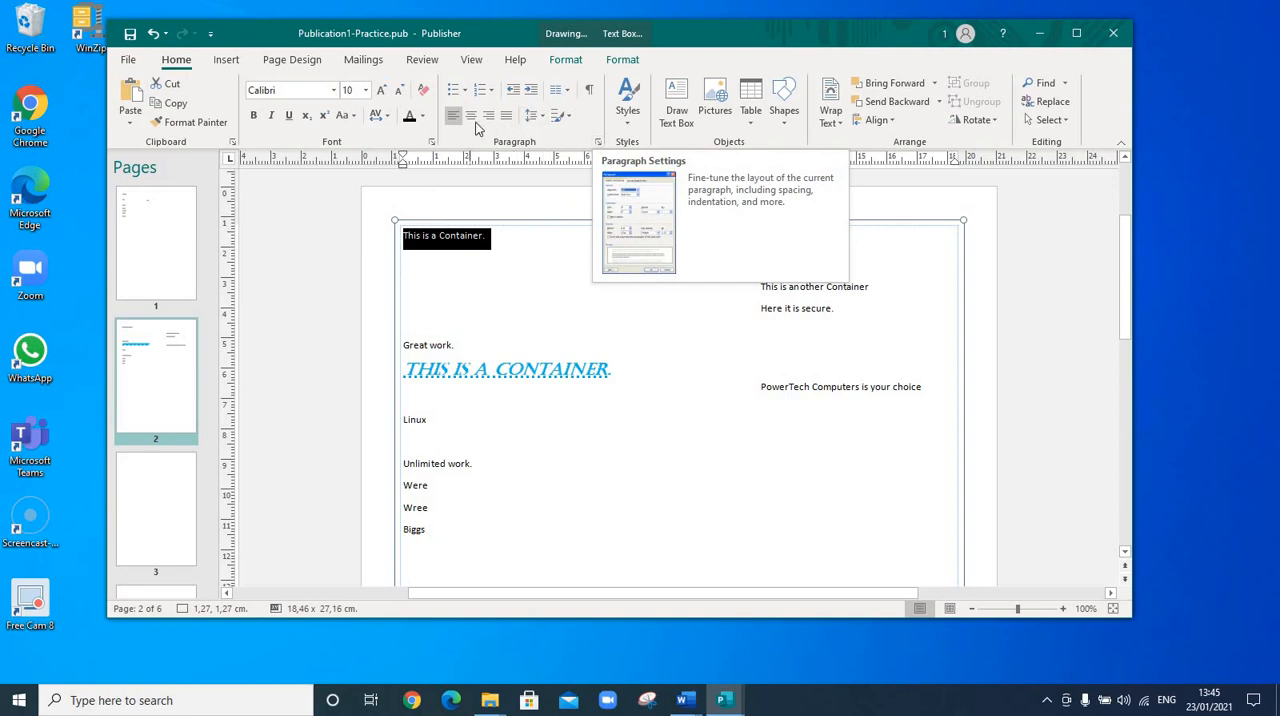
{"action": "left_click", "coordinate": [598, 143]}
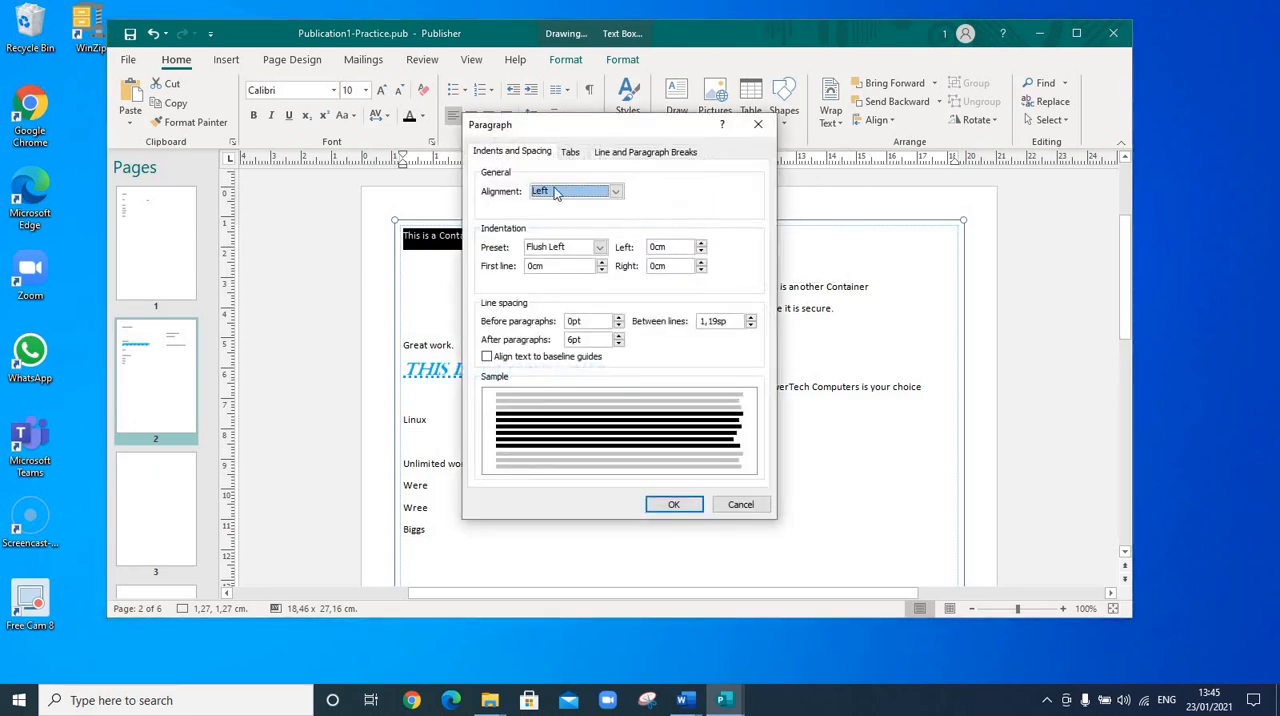
{"action": "left_click", "coordinate": [514, 157]}
{"action": "left_click_drag", "start_coordinate": [572, 126], "coordinate": [744, 127]}
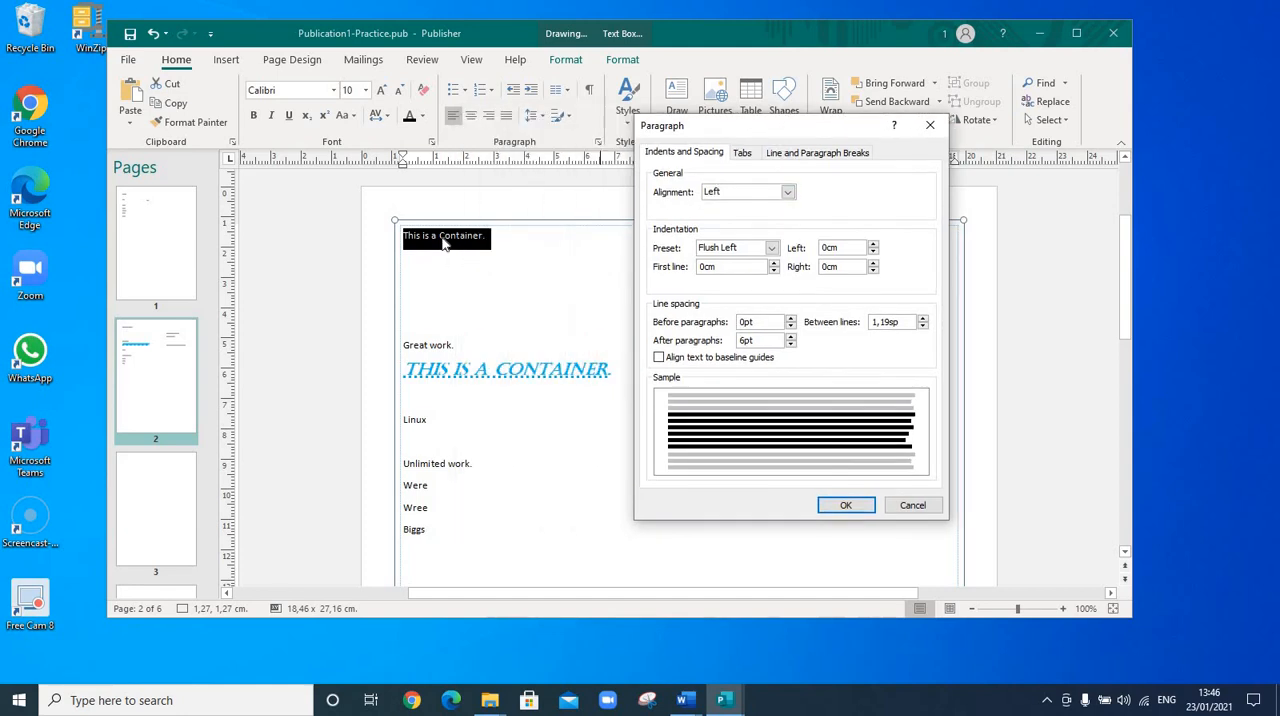
{"action": "left_click", "coordinate": [788, 192]}
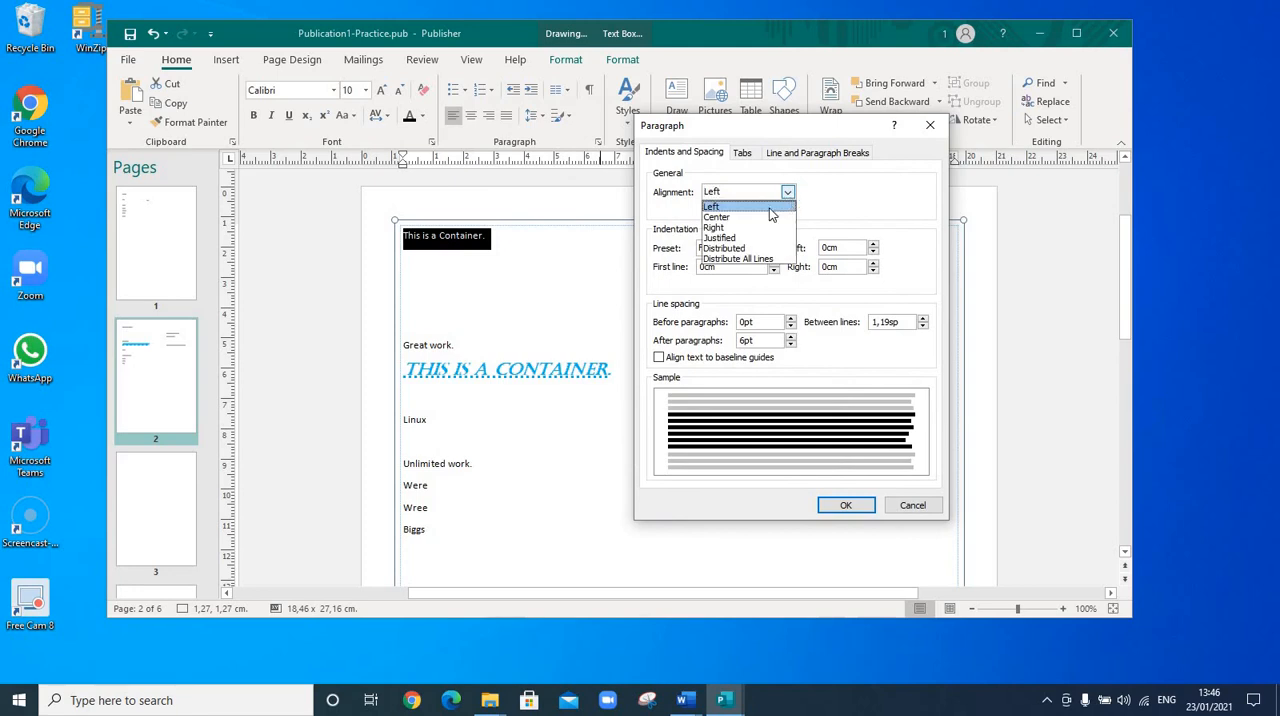
{"action": "left_click", "coordinate": [733, 228]}
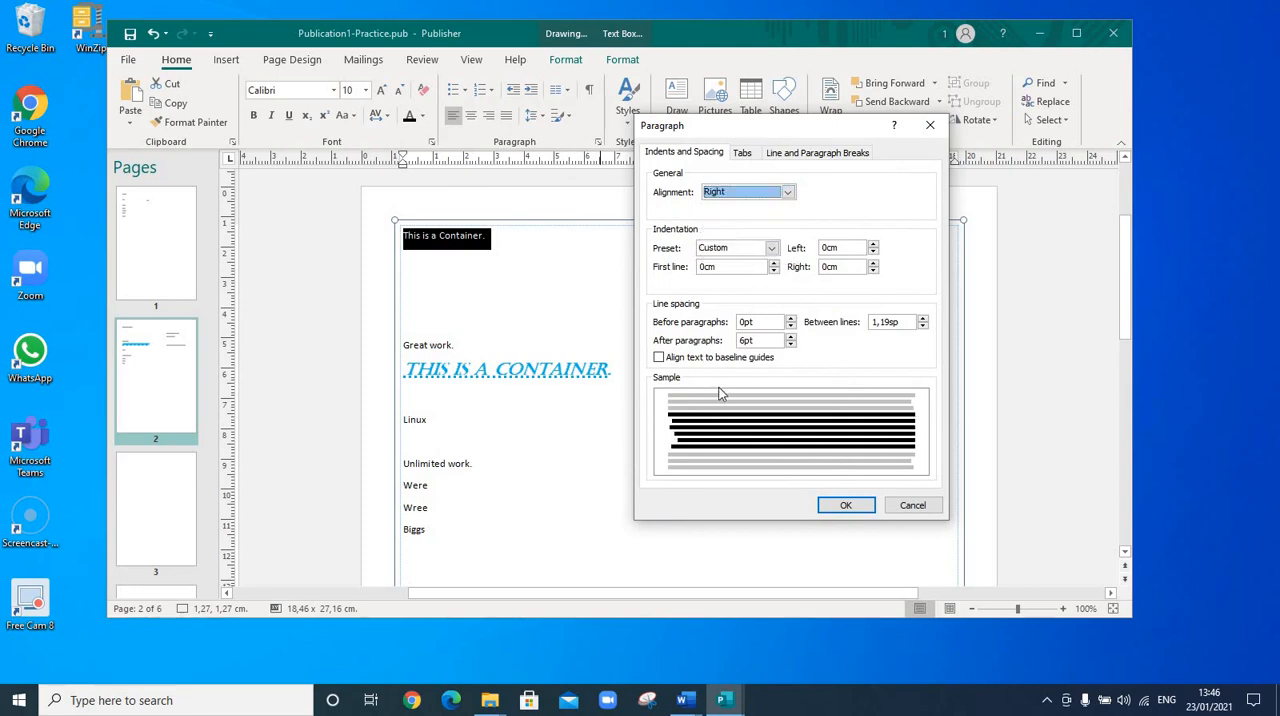
{"action": "left_click", "coordinate": [845, 505]}
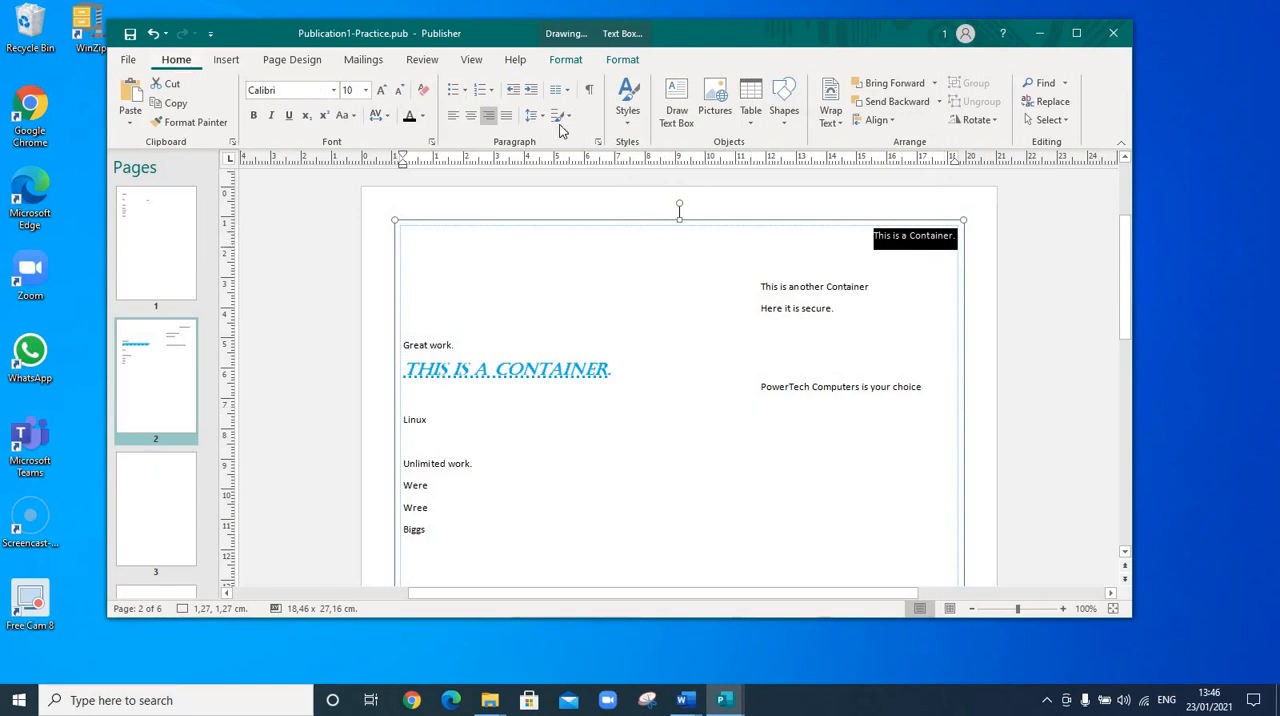
Change the paragraph's alignment to Center in the Paragraph settings dialog
{"action": "left_click", "coordinate": [596, 143]}
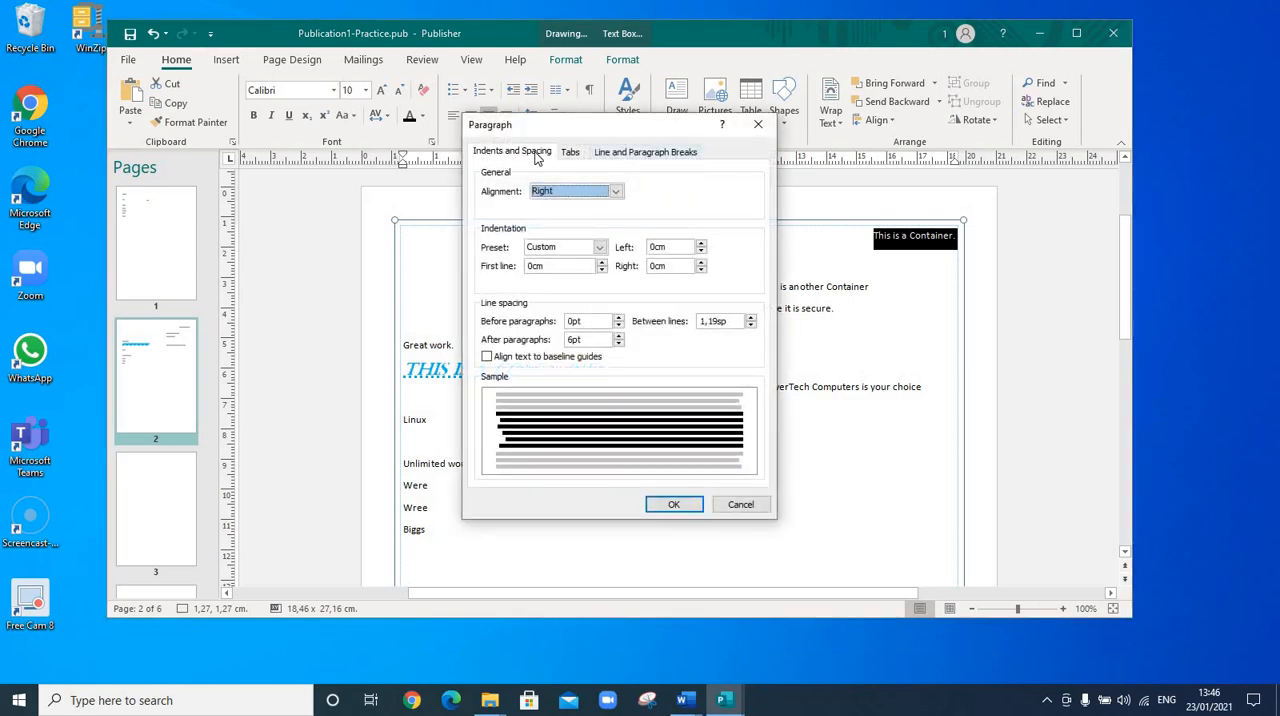
{"action": "left_click", "coordinate": [619, 196]}
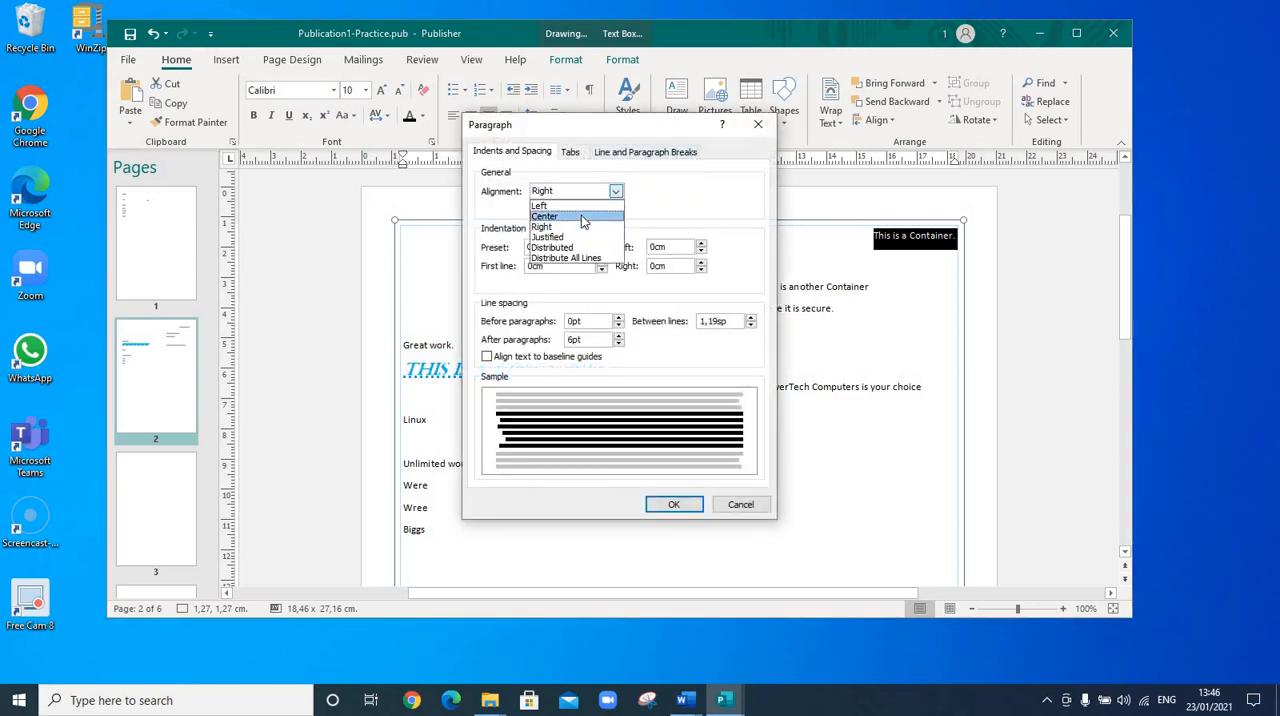
{"action": "left_click", "coordinate": [581, 215]}
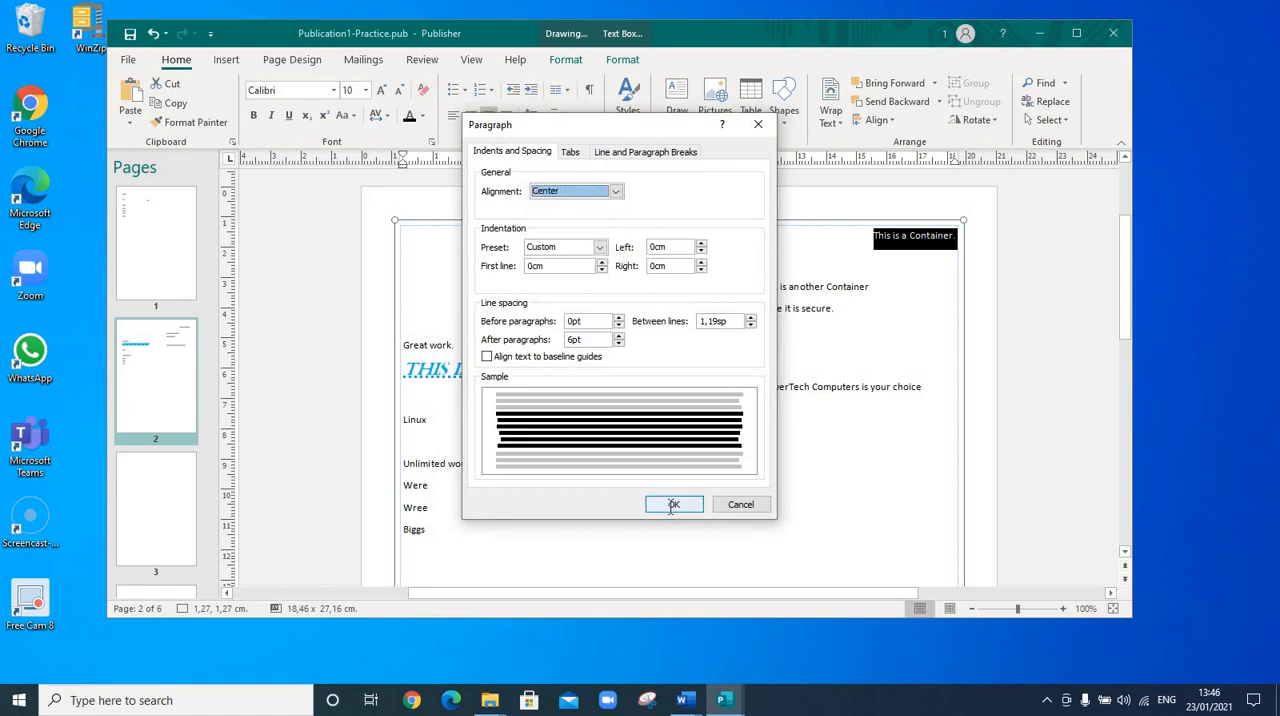
{"action": "left_click", "coordinate": [671, 505]}
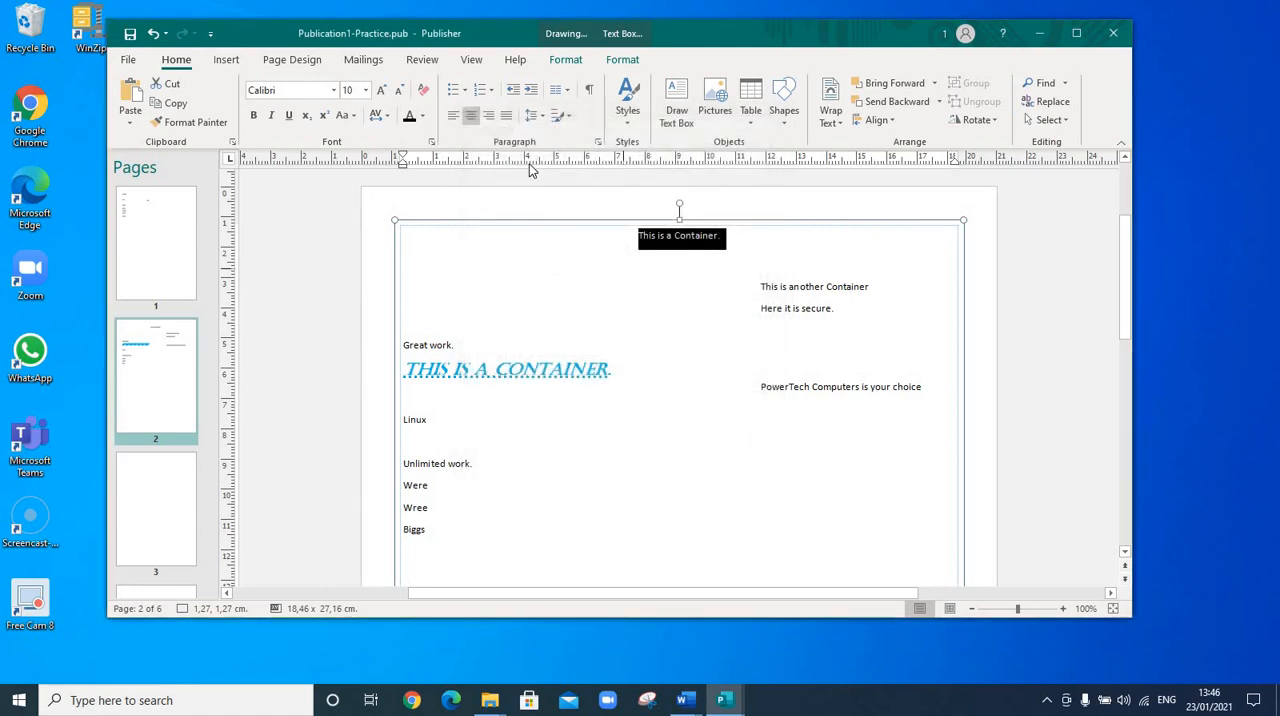
Switch the paragraph's alignment through left, right and center, ending with justified
{"action": "left_click", "coordinate": [454, 117]}
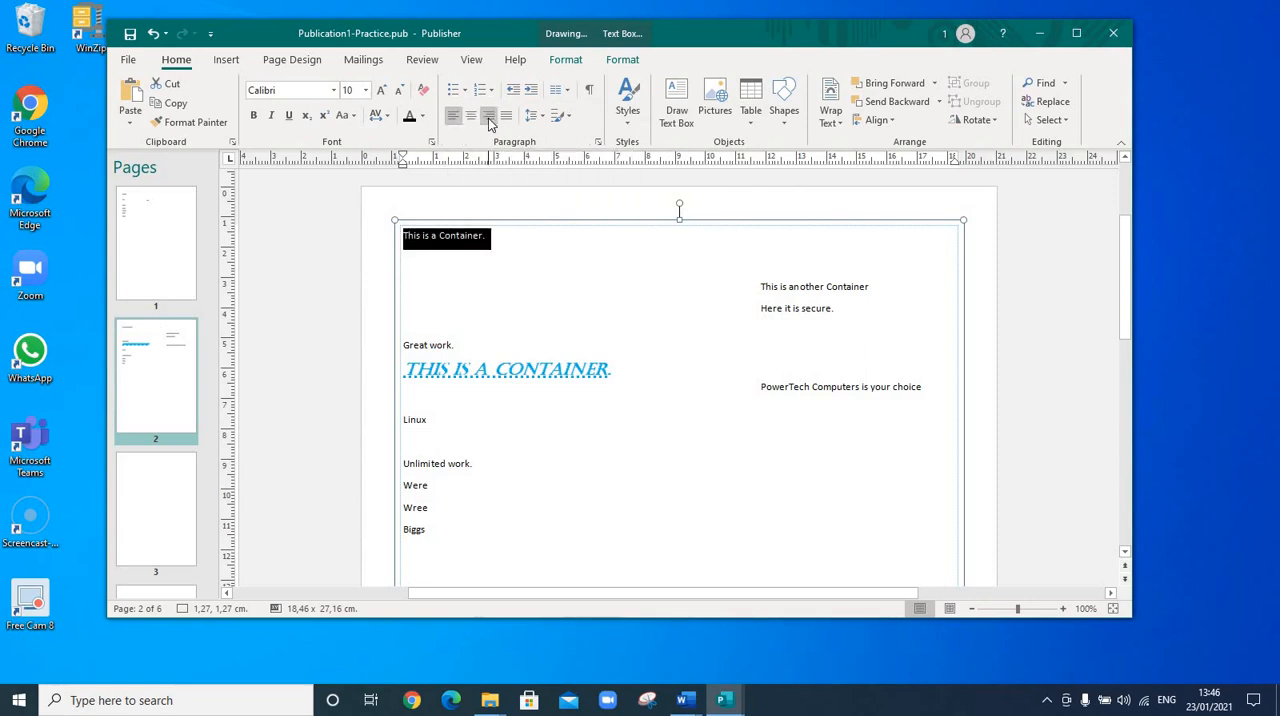
{"action": "left_click", "coordinate": [489, 117]}
{"action": "left_click", "coordinate": [471, 117]}
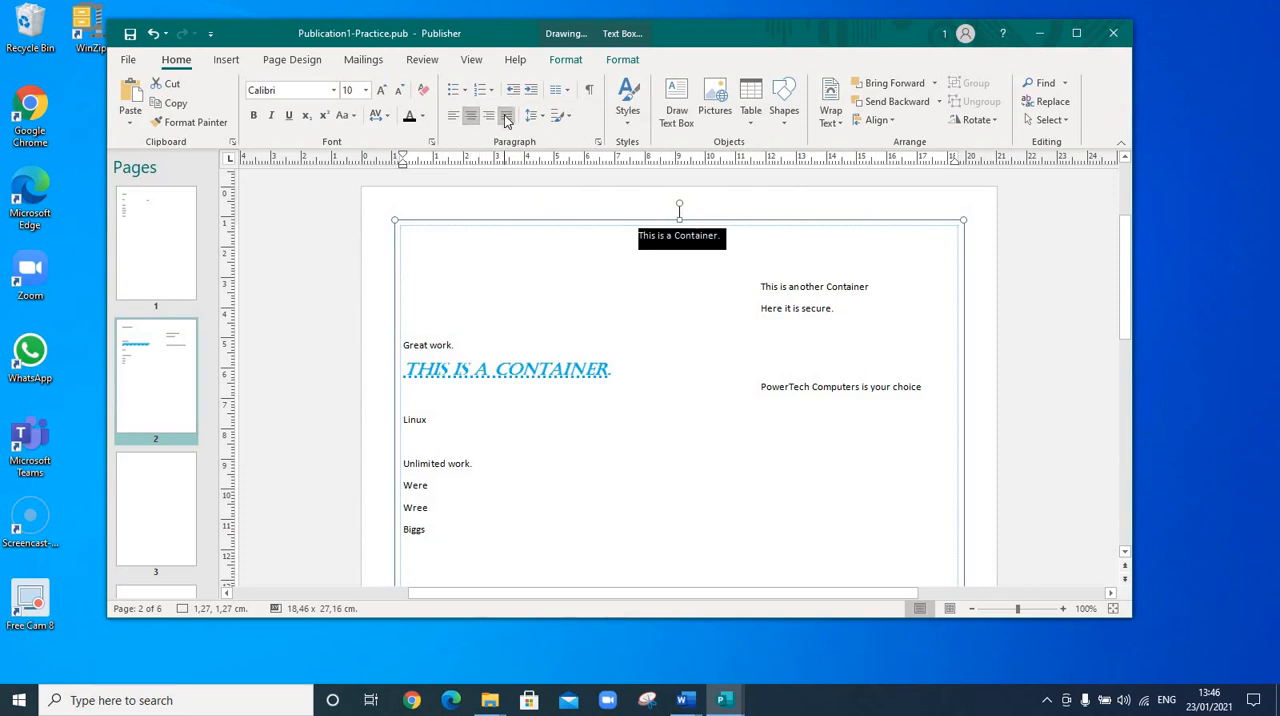
{"action": "left_click", "coordinate": [506, 117]}
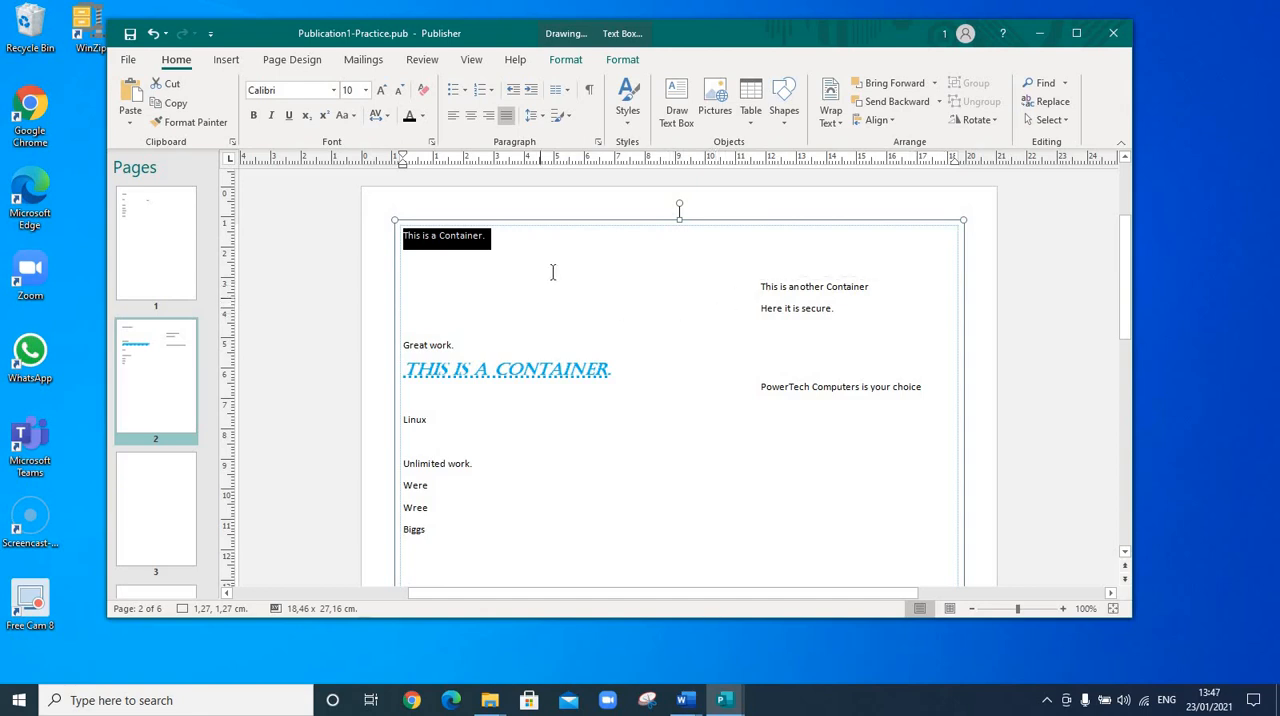
Reselect the 'This is a Container.' line and increase its indent three times
{"action": "left_click", "coordinate": [480, 279]}
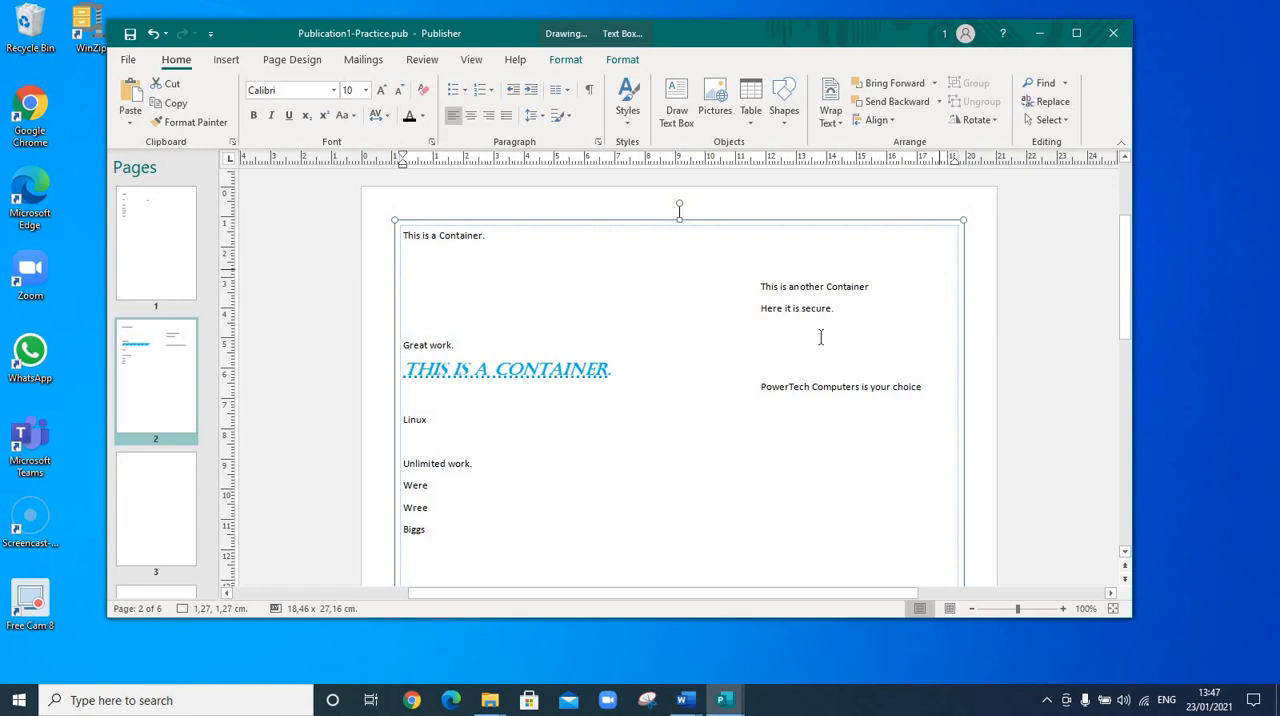
{"action": "left_click", "coordinate": [436, 245]}
{"action": "left_click_drag", "start_coordinate": [496, 238], "coordinate": [409, 228]}
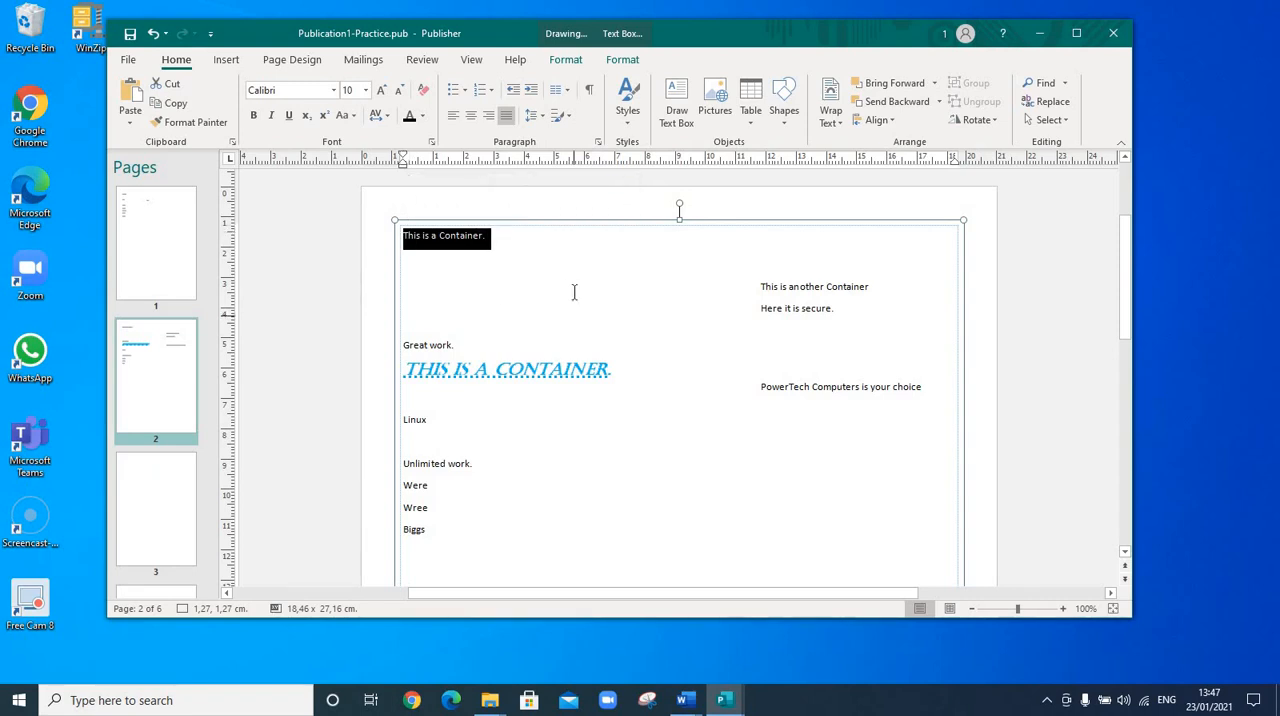
{"action": "left_click", "coordinate": [532, 92]}
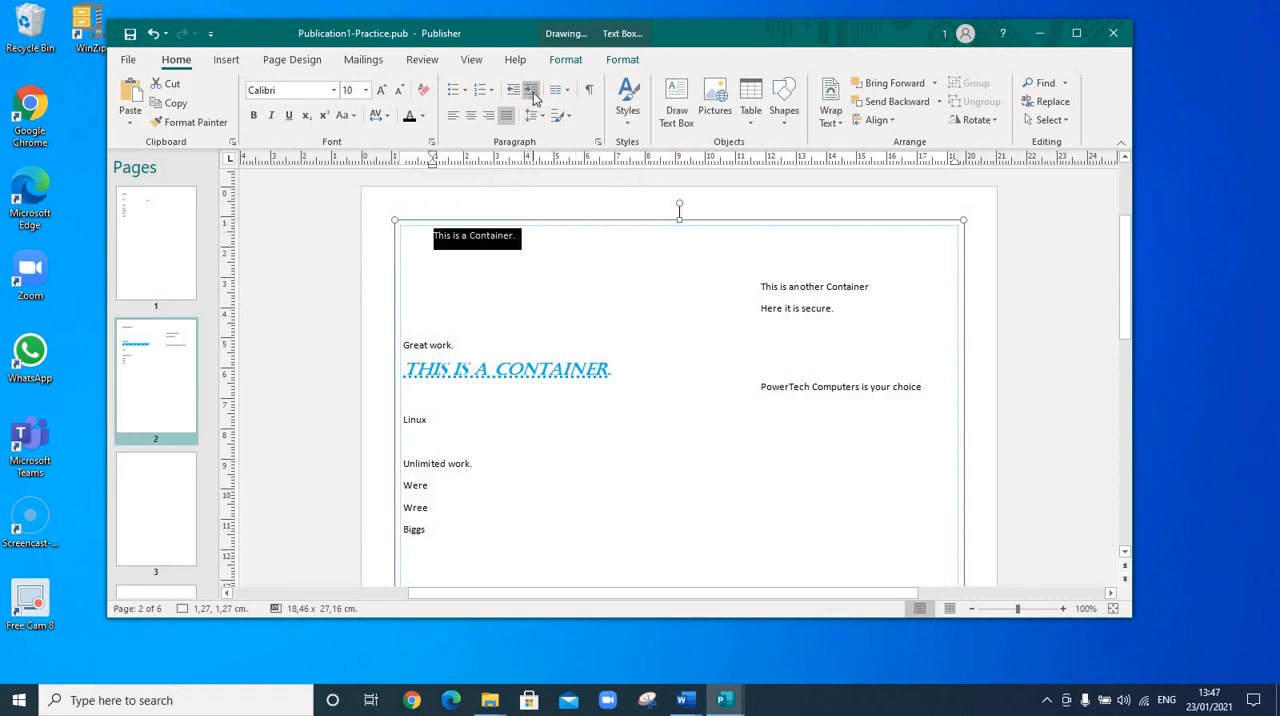
{"action": "left_click", "coordinate": [533, 91]}
{"action": "left_click", "coordinate": [535, 93]}
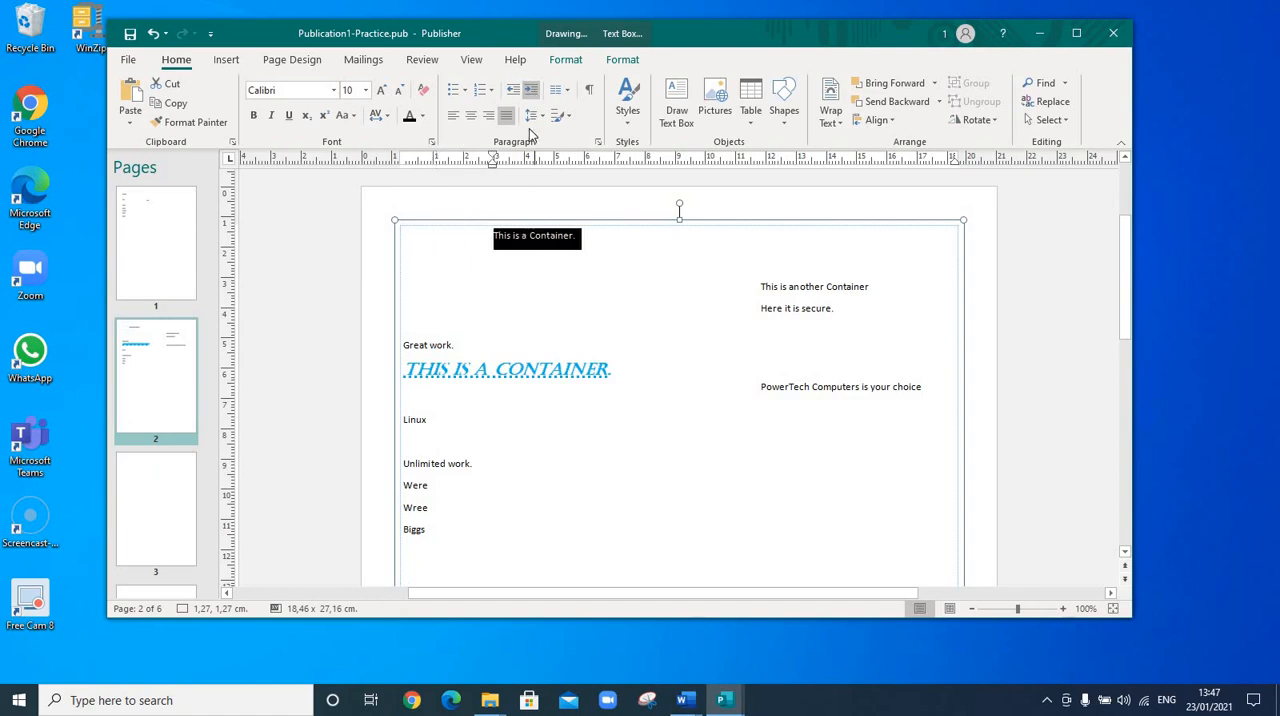
Decrease the paragraph's indent three times, back to the margin
{"action": "left_click", "coordinate": [434, 235]}
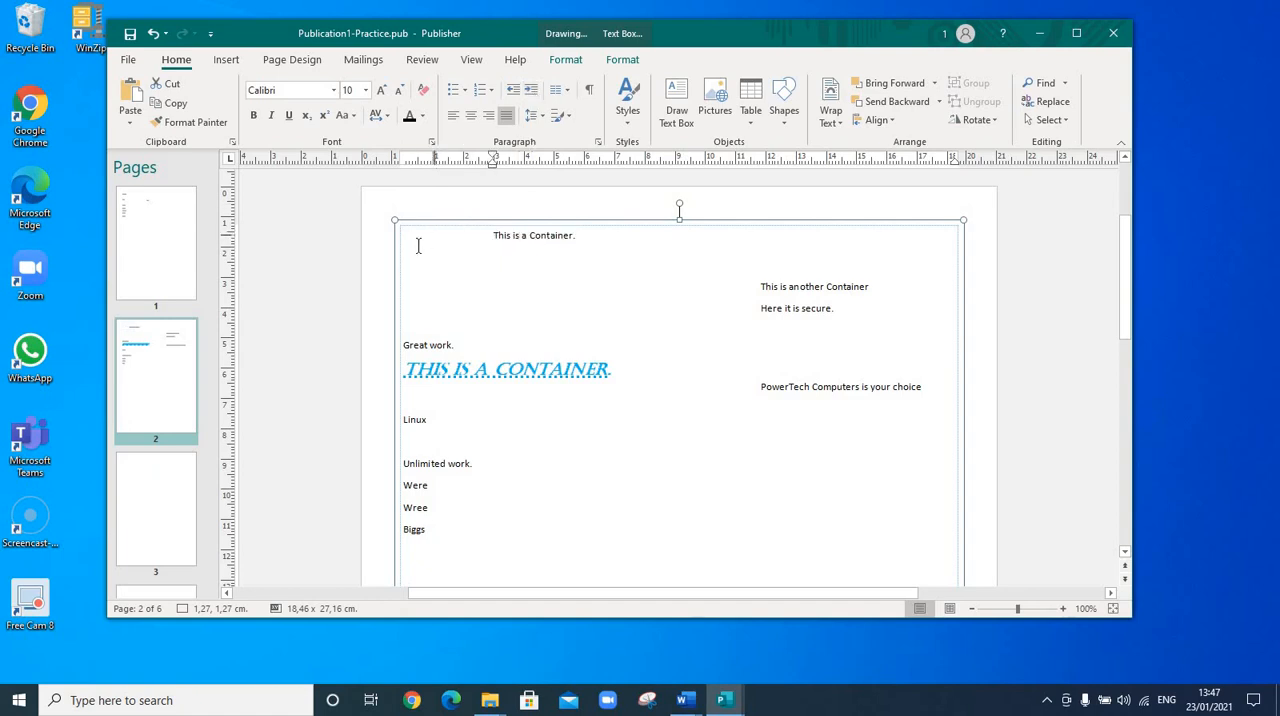
{"action": "left_click", "coordinate": [511, 93]}
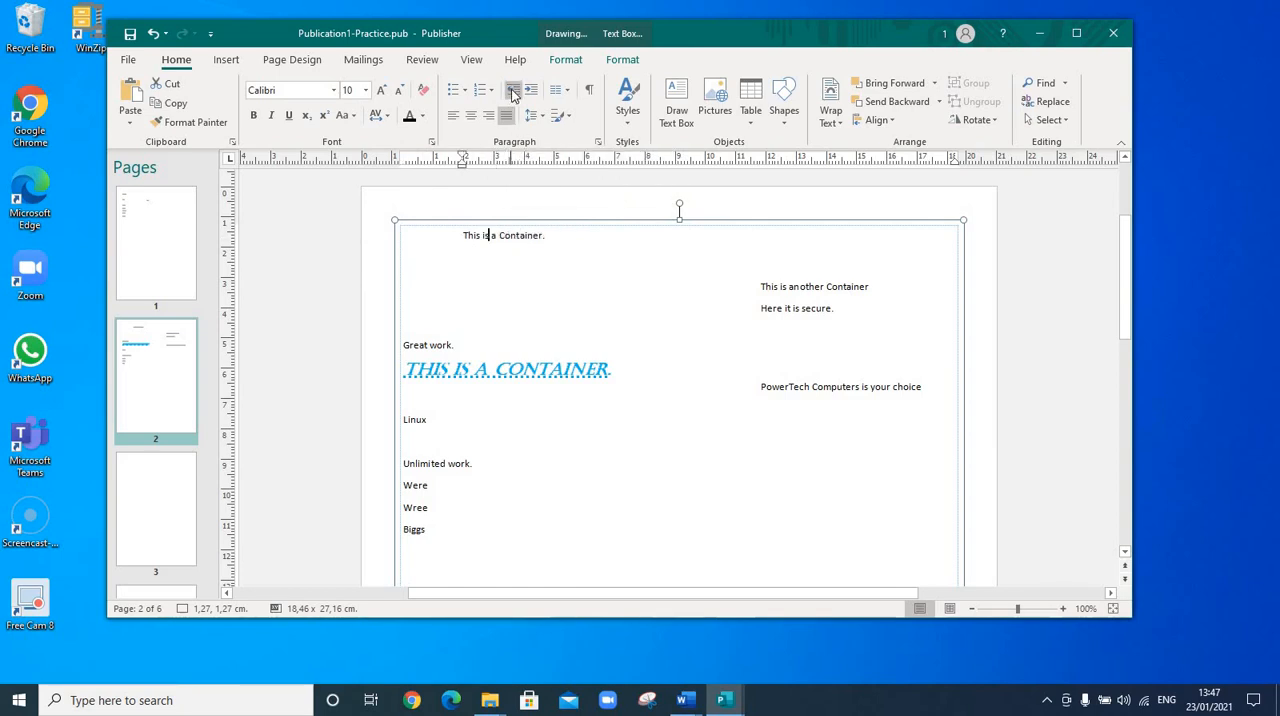
{"action": "left_click", "coordinate": [511, 93]}
{"action": "left_click", "coordinate": [511, 93]}
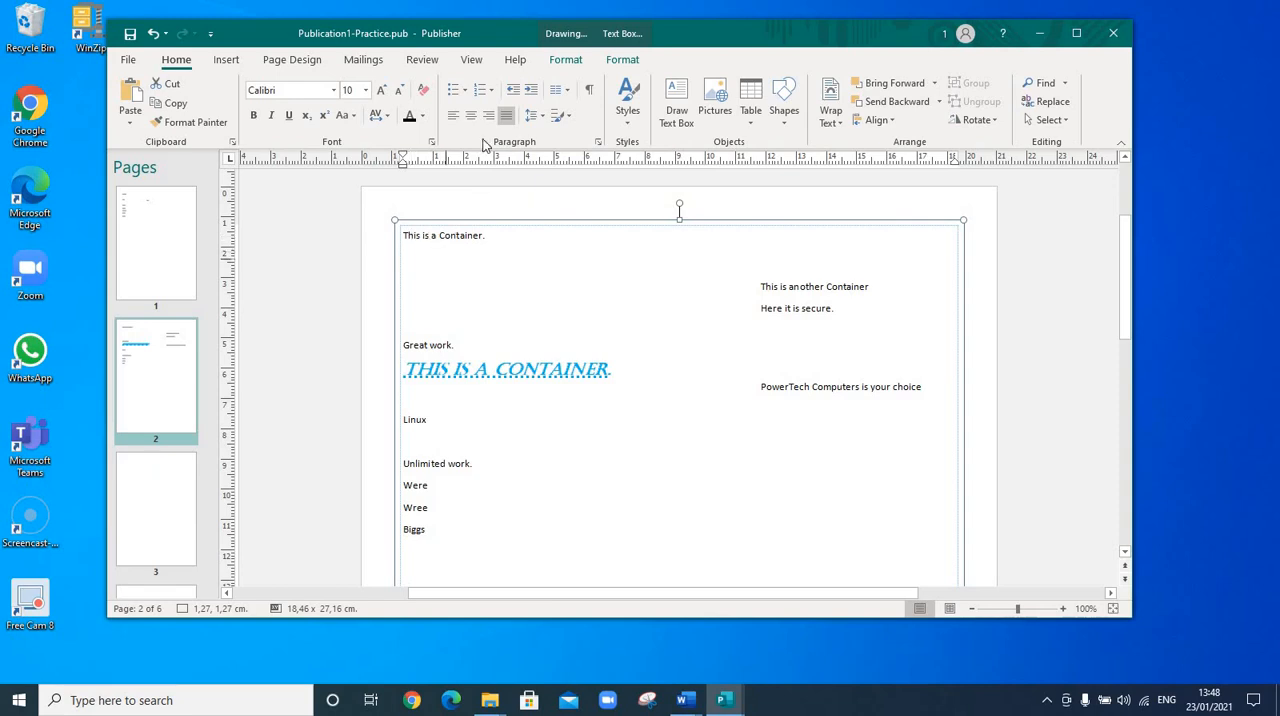
Increase the 'This is a Container.' paragraph's indent eight times
{"action": "left_click", "coordinate": [531, 92]}
{"action": "left_click", "coordinate": [531, 92]}
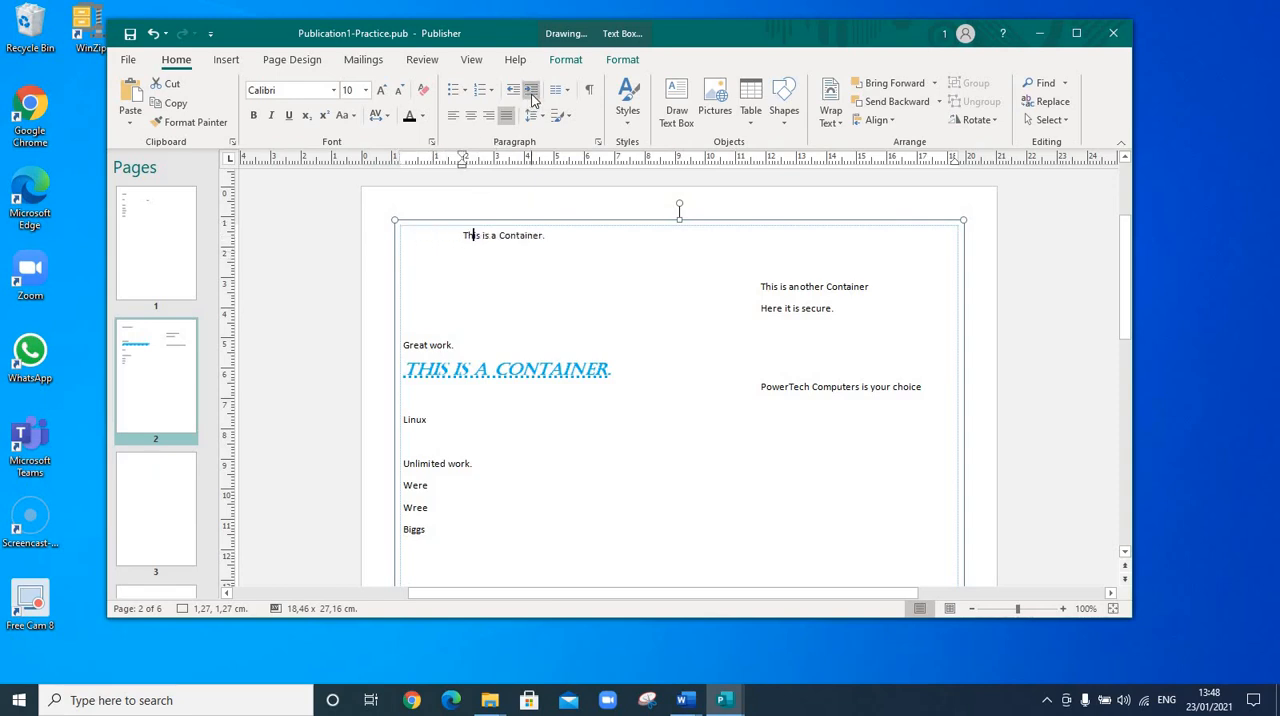
{"action": "left_click", "coordinate": [531, 92]}
{"action": "left_click", "coordinate": [531, 92]}
{"action": "left_click", "coordinate": [531, 92]}
{"action": "left_click", "coordinate": [531, 92]}
{"action": "left_click", "coordinate": [531, 92]}
{"action": "left_click", "coordinate": [531, 92]}
{"action": "left_click", "coordinate": [531, 92]}
{"action": "left_click", "coordinate": [531, 92]}
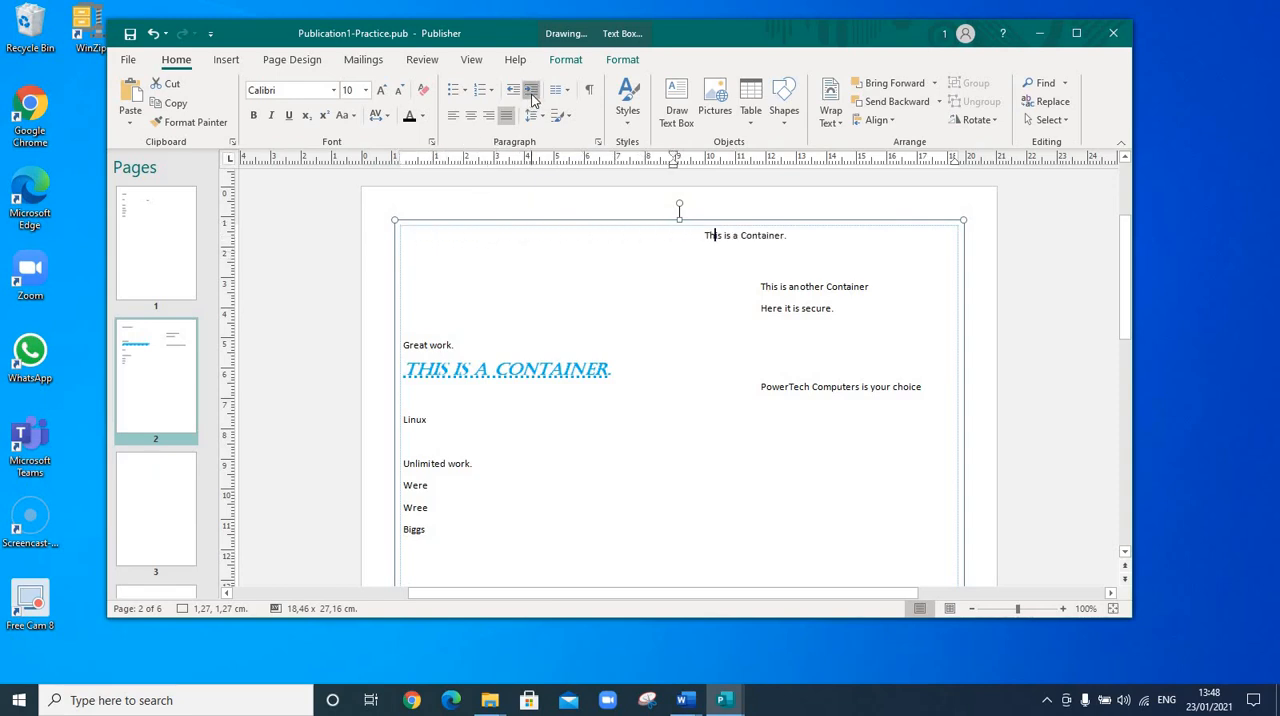
{"action": "left_click", "coordinate": [531, 92]}
{"action": "left_click", "coordinate": [531, 92]}
{"action": "left_click", "coordinate": [531, 92]}
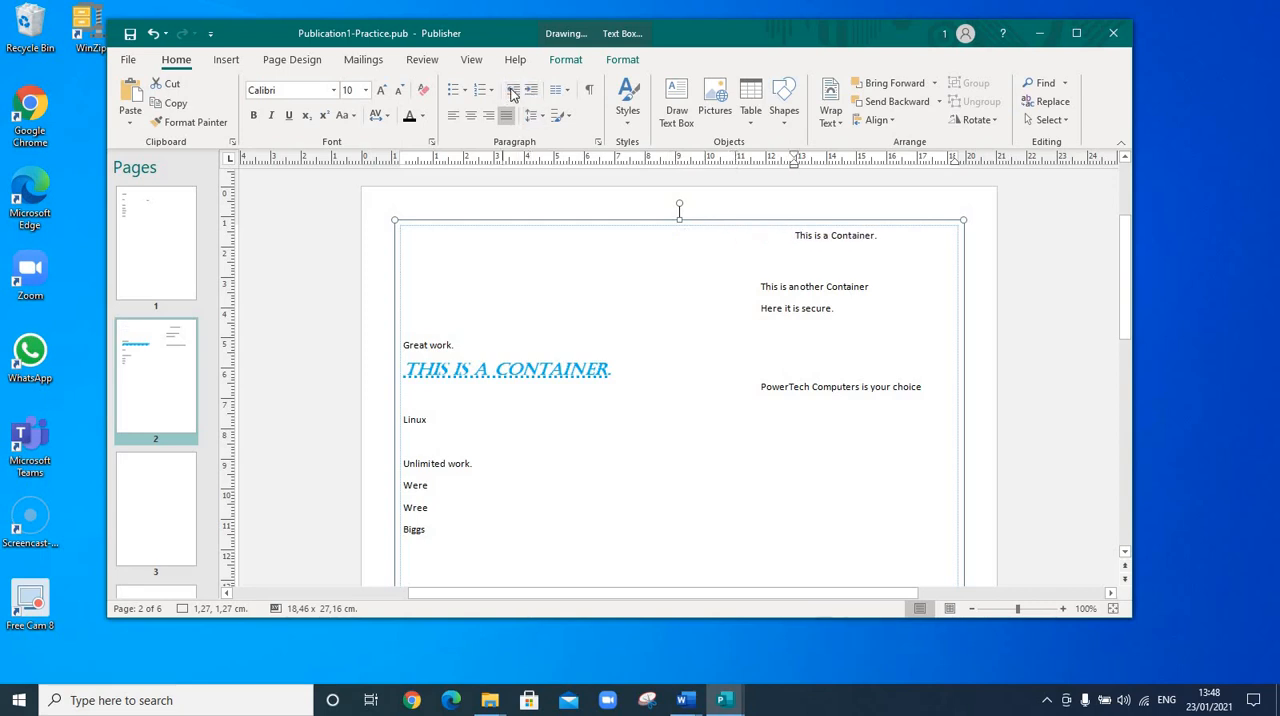
Decrease the paragraph's indent four times
{"action": "left_click", "coordinate": [513, 92]}
{"action": "left_click", "coordinate": [513, 92]}
{"action": "left_click", "coordinate": [513, 92]}
{"action": "left_click", "coordinate": [513, 92]}
Decrease the 'This is a Container.' paragraph's indent once more, then set its left indent to 2 cm in the paragraph settings
{"action": "left_click", "coordinate": [513, 92]}
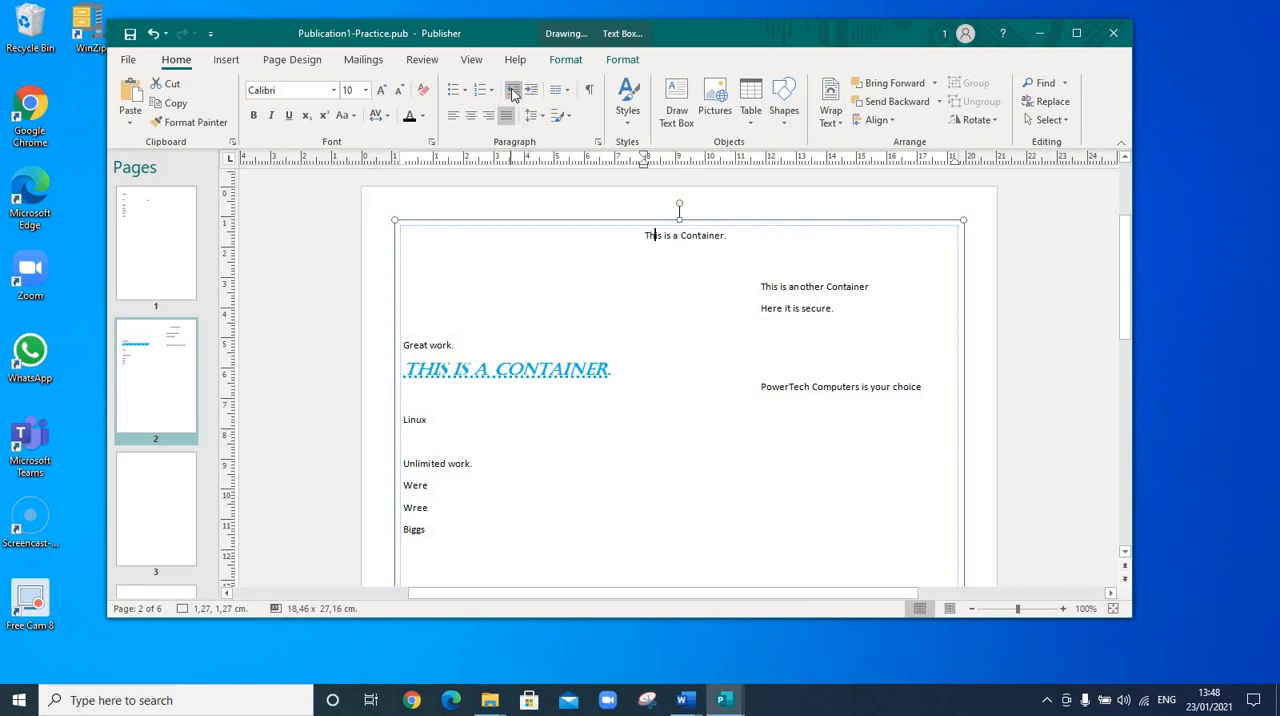
{"action": "left_click", "coordinate": [513, 92]}
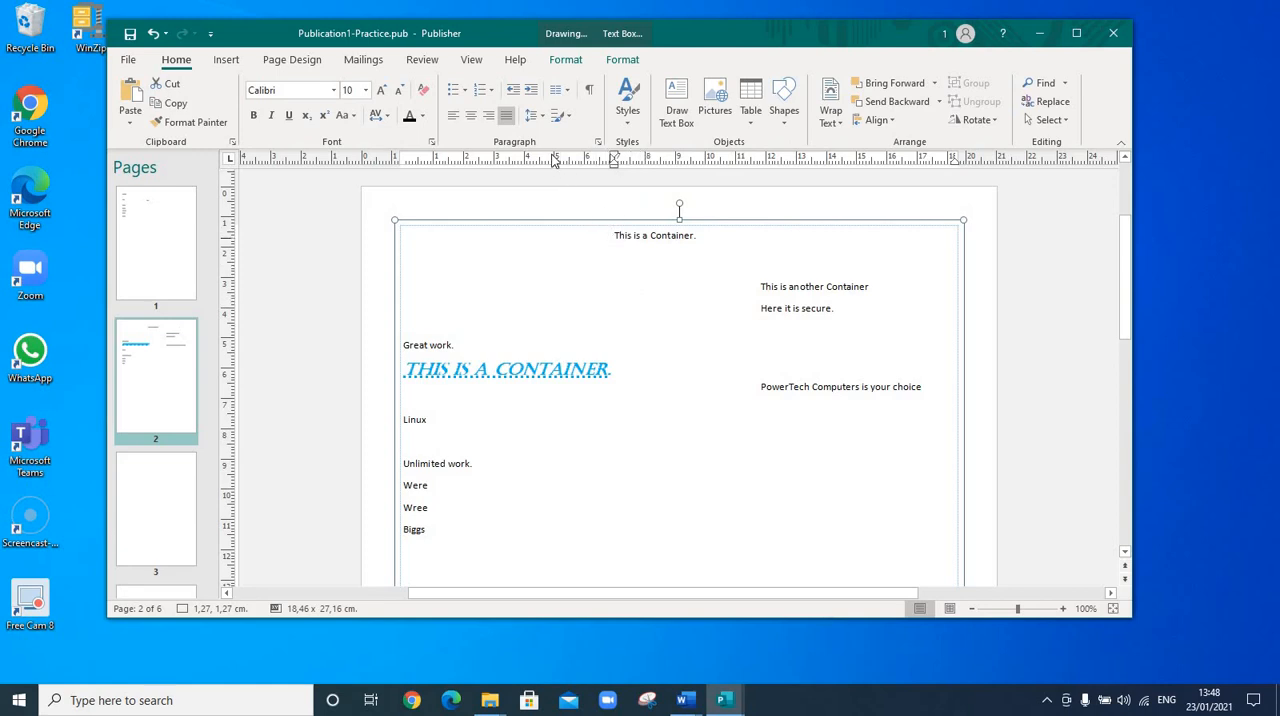
{"action": "left_click_drag", "start_coordinate": [708, 237], "coordinate": [607, 241]}
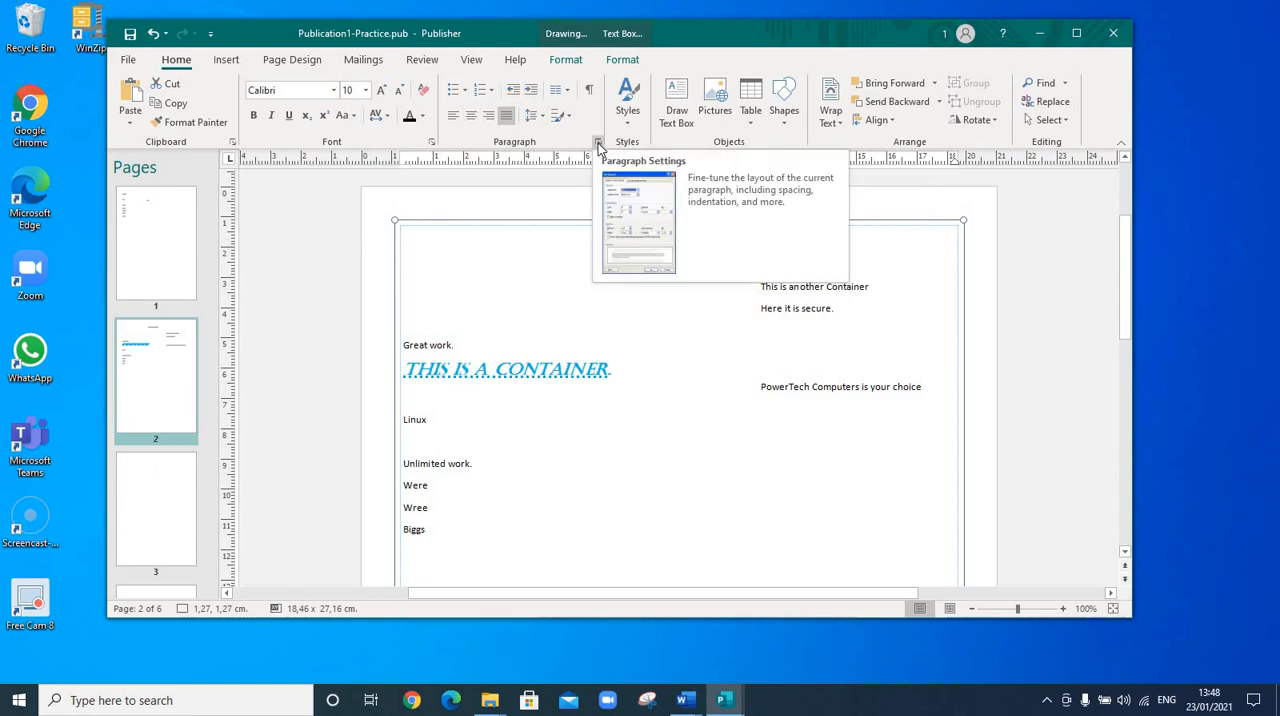
{"action": "left_click", "coordinate": [599, 143]}
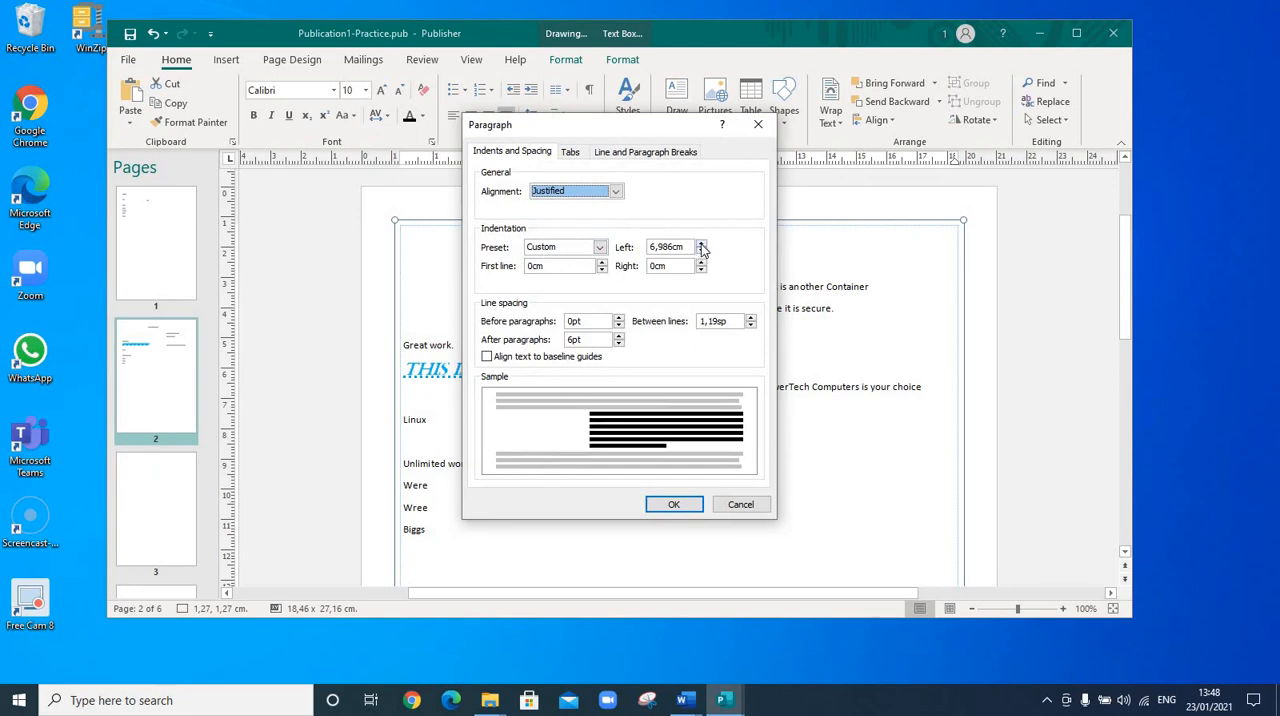
{"action": "left_click_drag", "start_coordinate": [655, 120], "coordinate": [916, 112]}
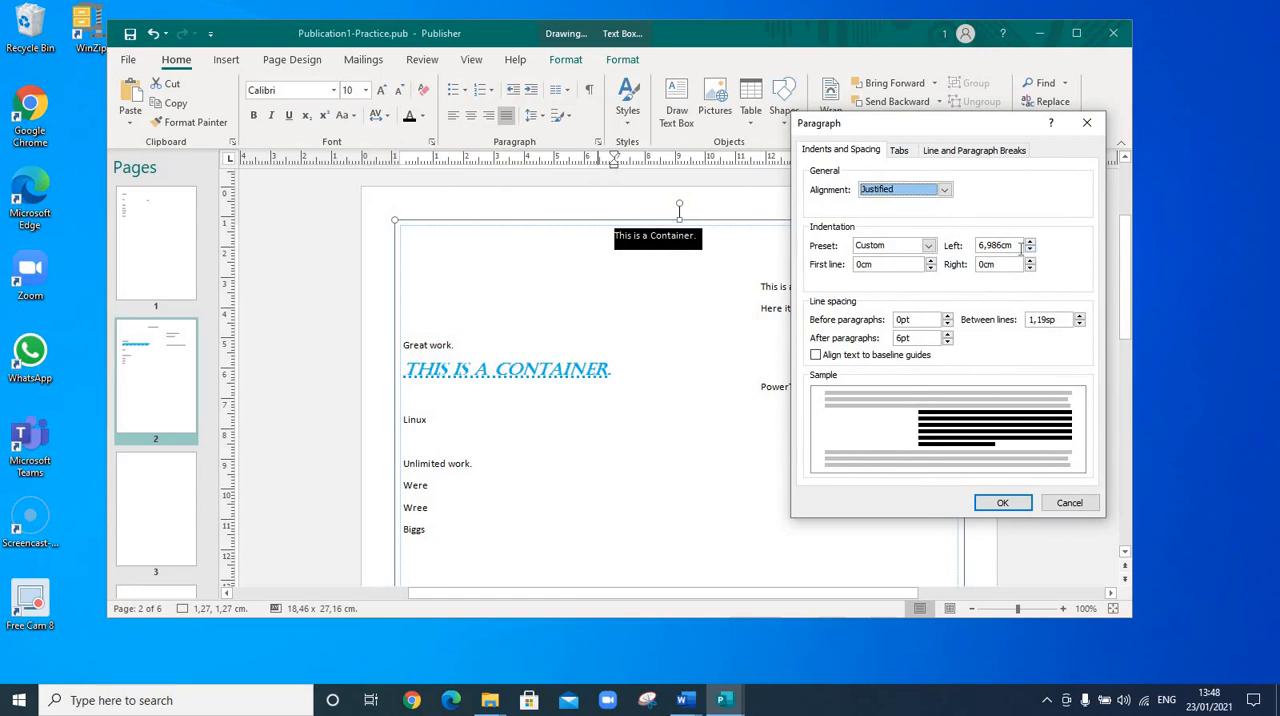
{"action": "left_click_drag", "start_coordinate": [1020, 250], "coordinate": [968, 252]}
{"action": "type", "text": "2"}
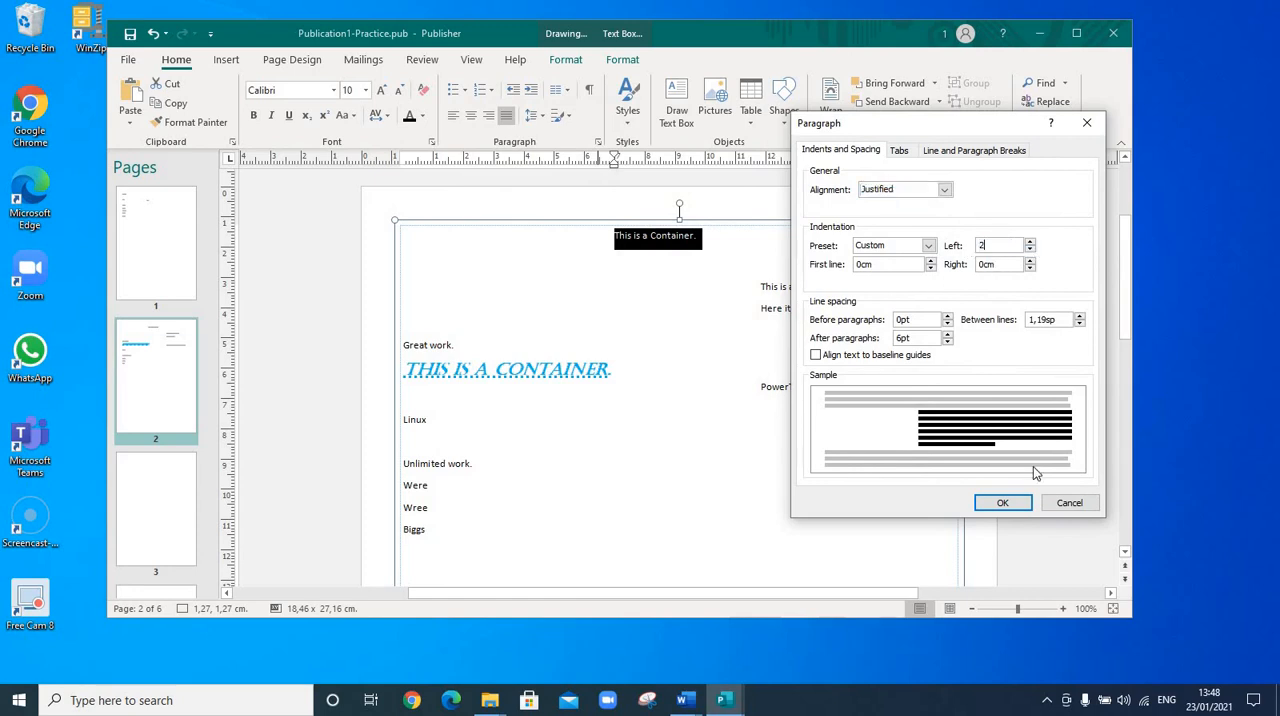
{"action": "key", "text": "Return"}
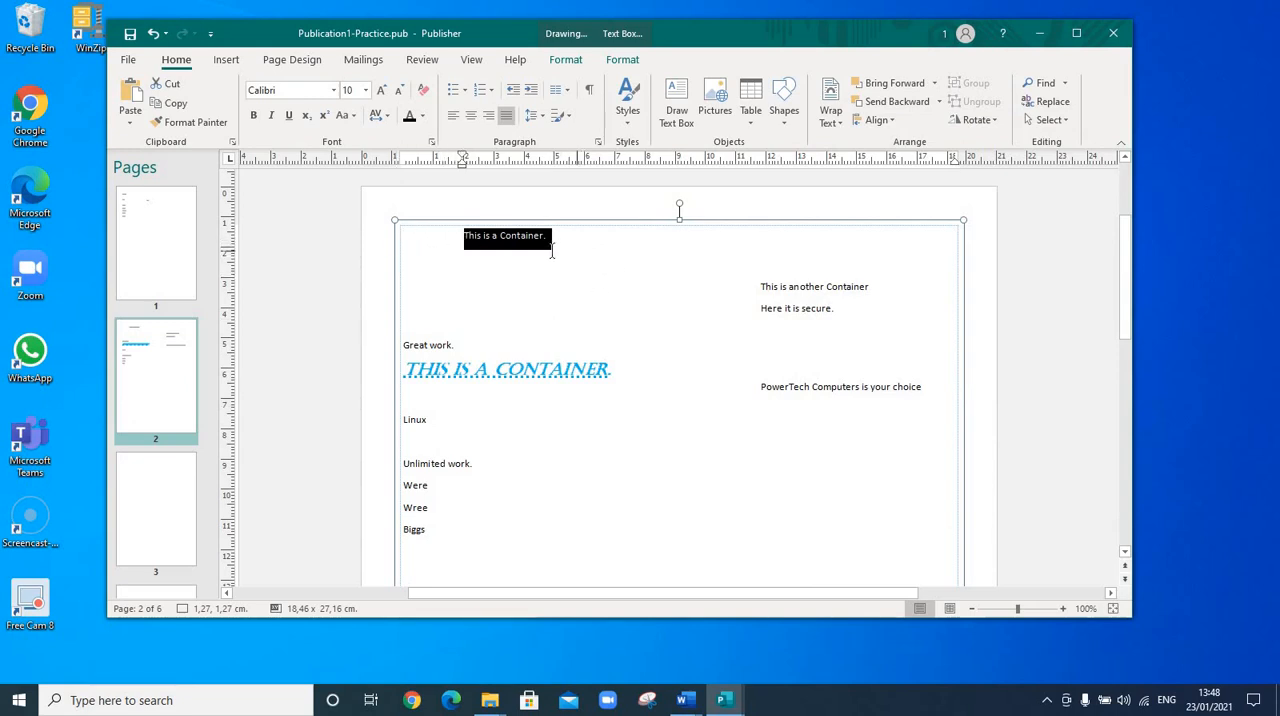
Select the 'This is a Container.' line and right-align it
{"action": "left_click", "coordinate": [548, 238]}
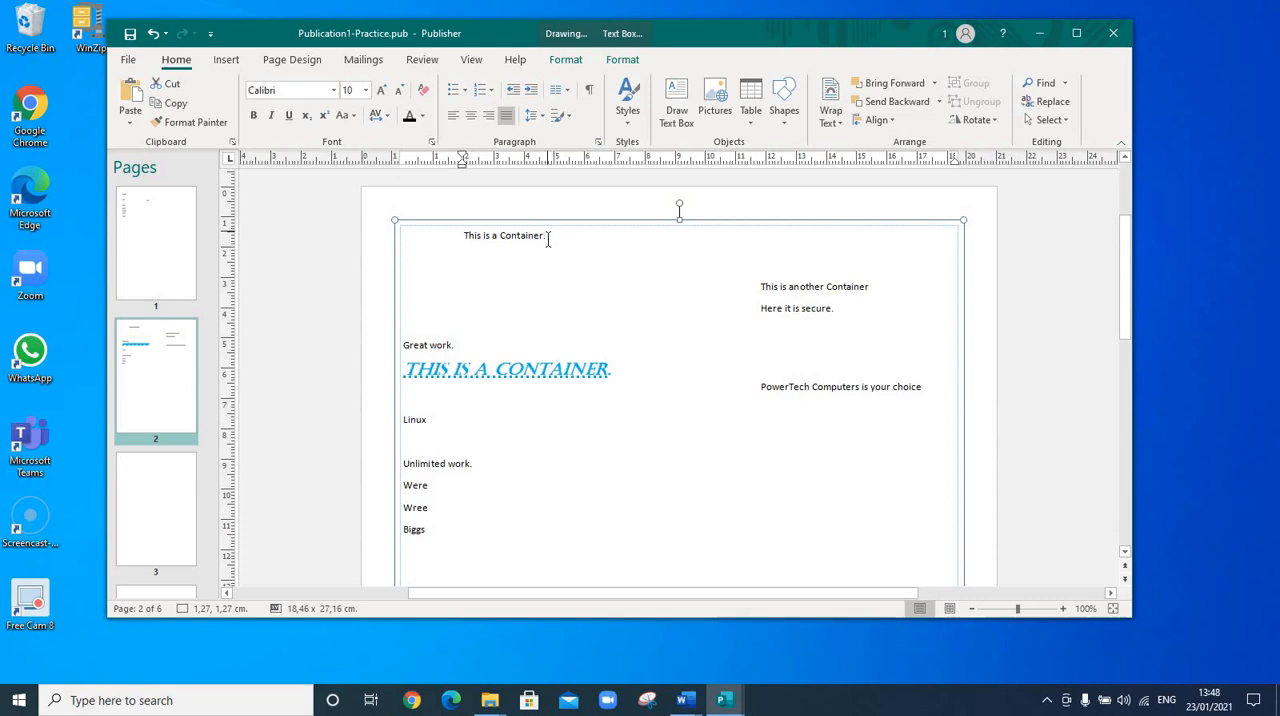
{"action": "left_click_drag", "start_coordinate": [465, 237], "coordinate": [550, 237]}
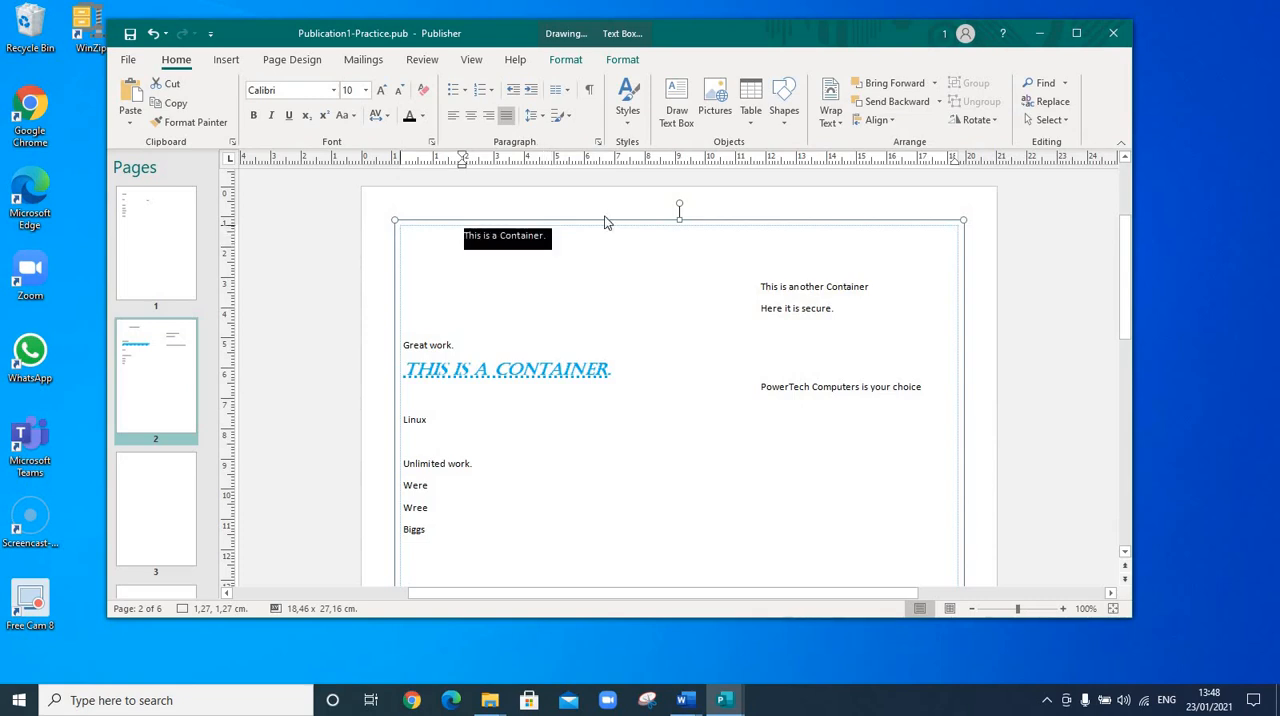
{"action": "left_click", "coordinate": [489, 119]}
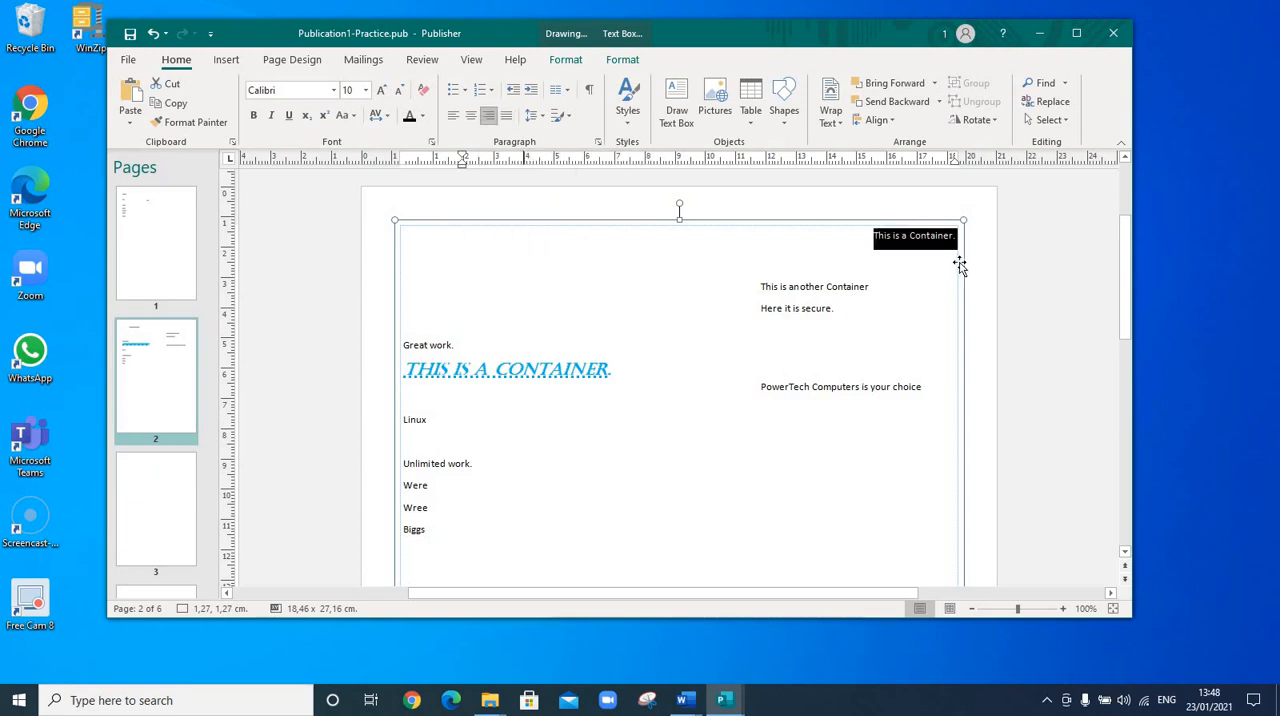
{"action": "left_click", "coordinate": [940, 252]}
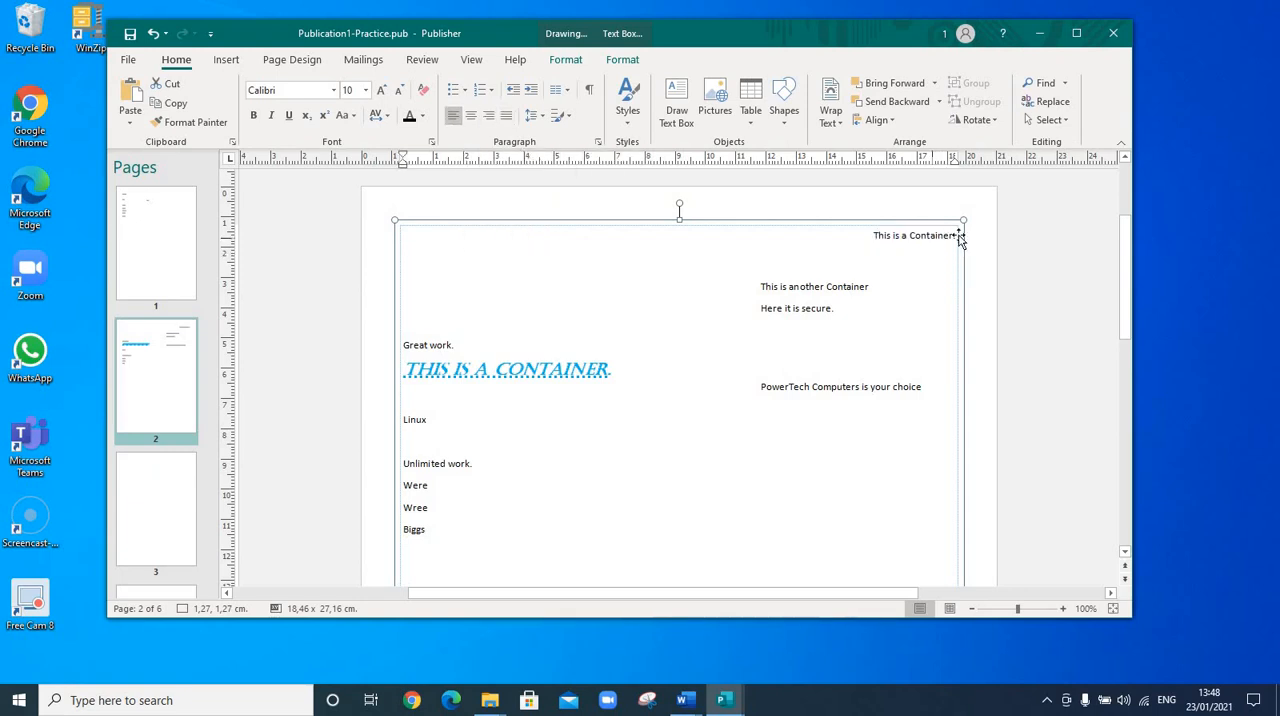
Increase the paragraph's right indent by four steps in the paragraph settings
{"action": "left_click", "coordinate": [958, 238]}
{"action": "left_click", "coordinate": [952, 237]}
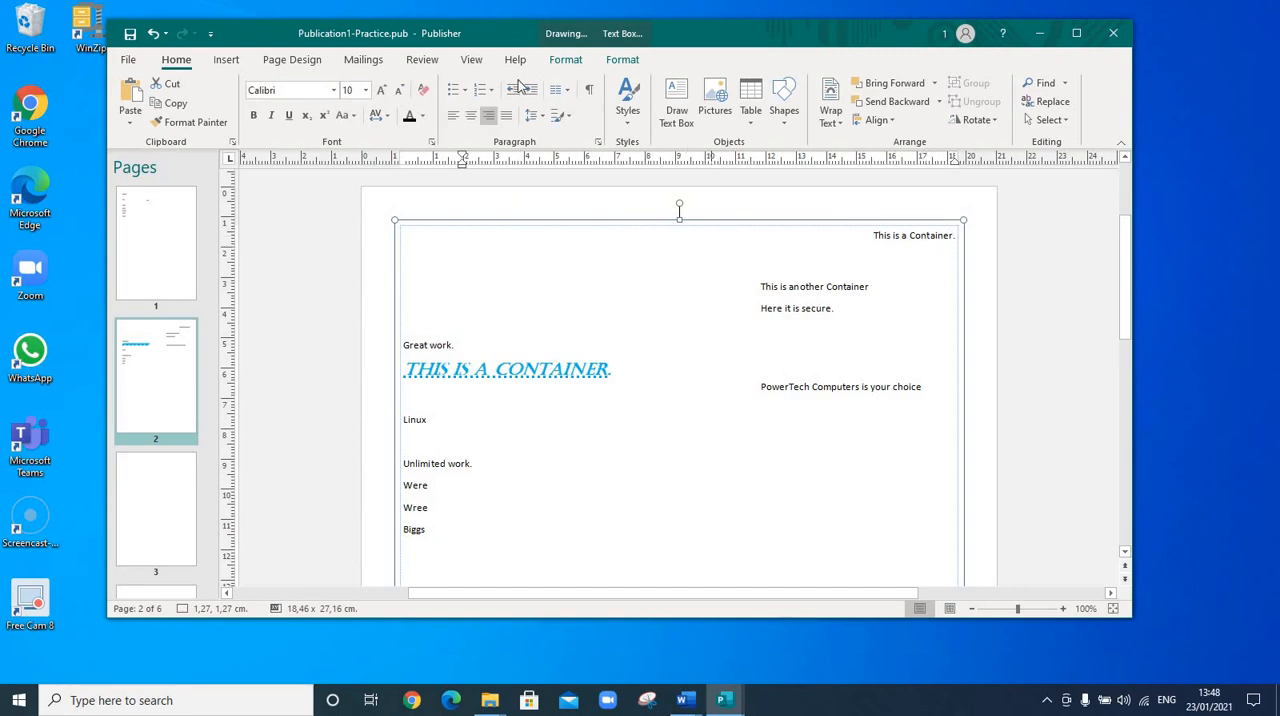
{"action": "triple_click", "coordinate": [937, 242]}
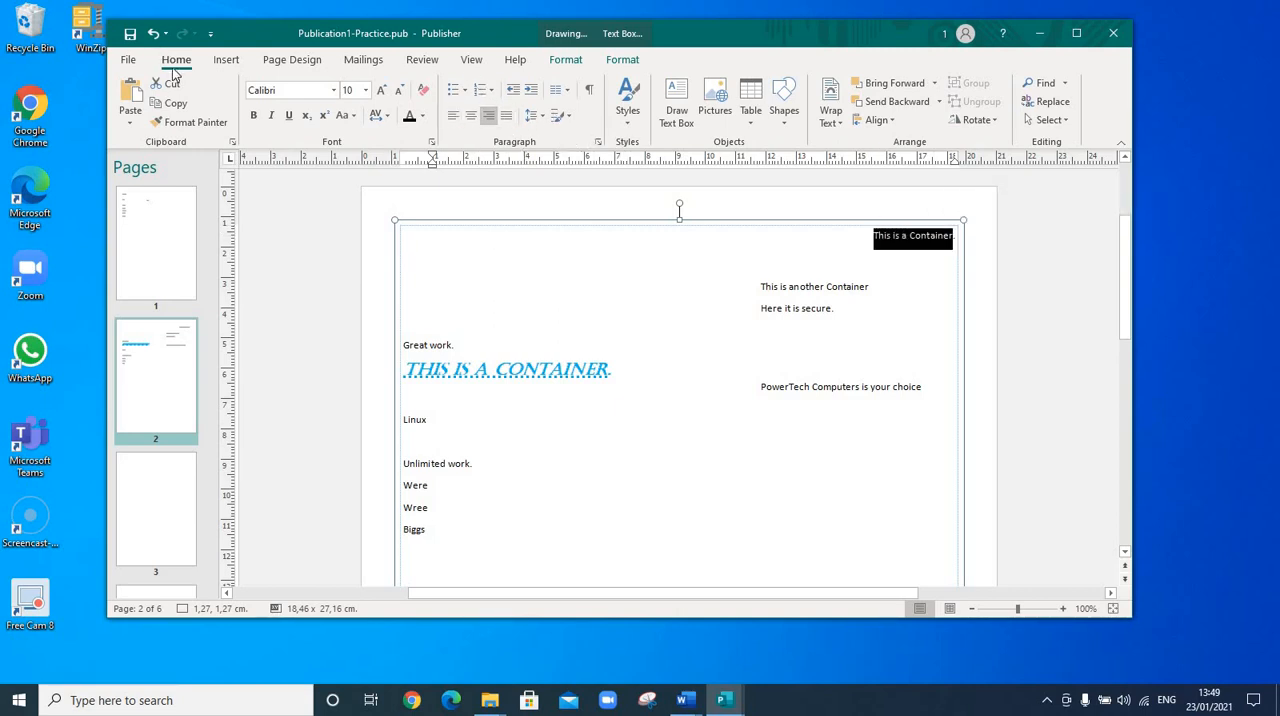
{"action": "left_click", "coordinate": [597, 141]}
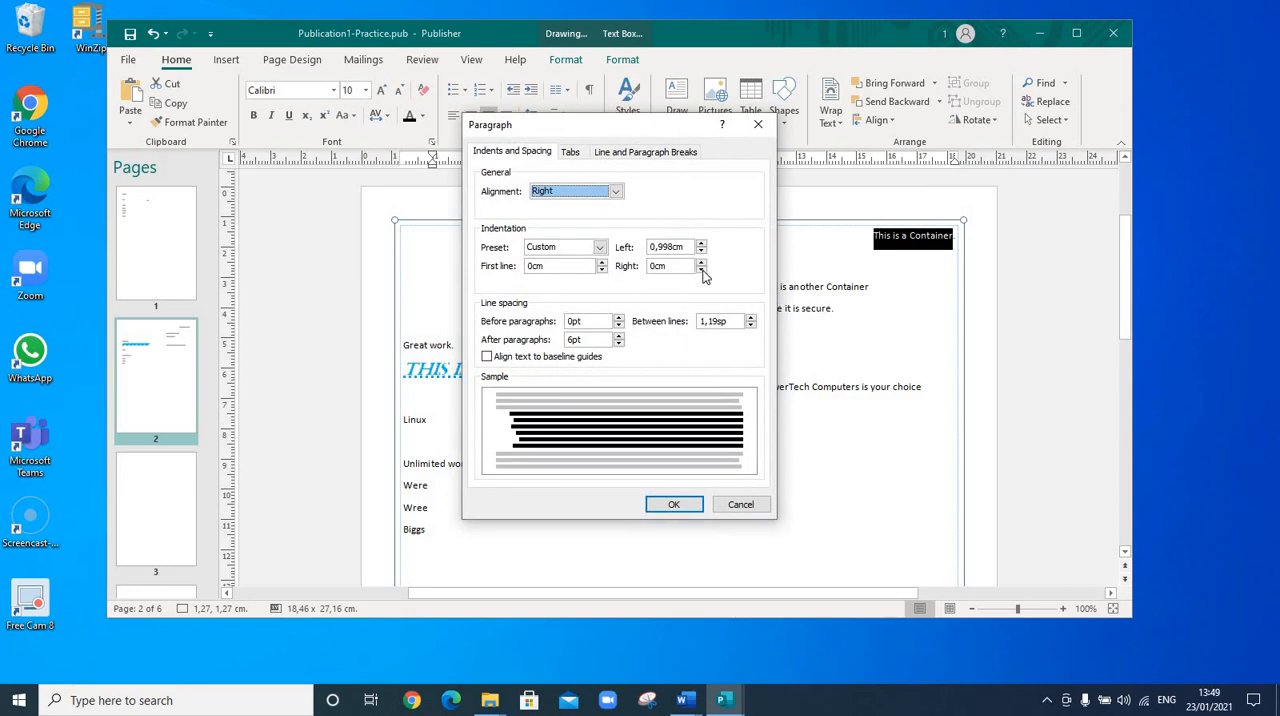
{"action": "left_click", "coordinate": [701, 262]}
{"action": "left_click", "coordinate": [701, 262]}
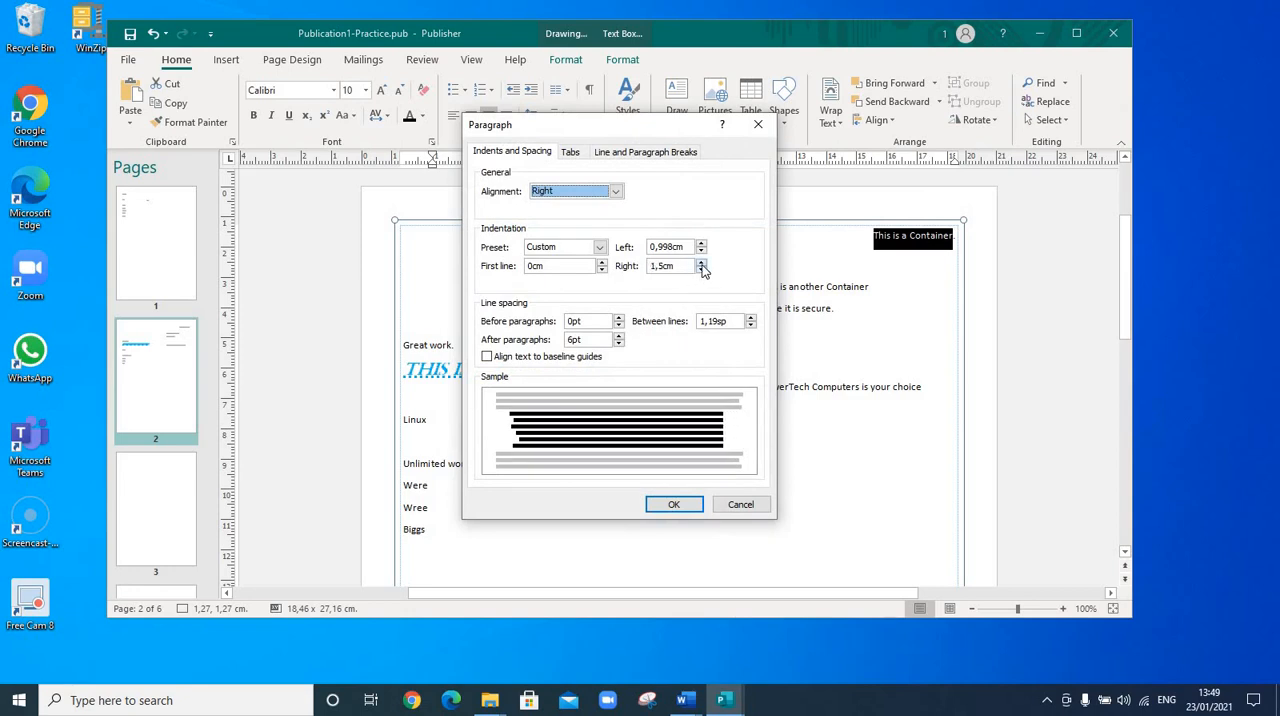
{"action": "left_click", "coordinate": [701, 262]}
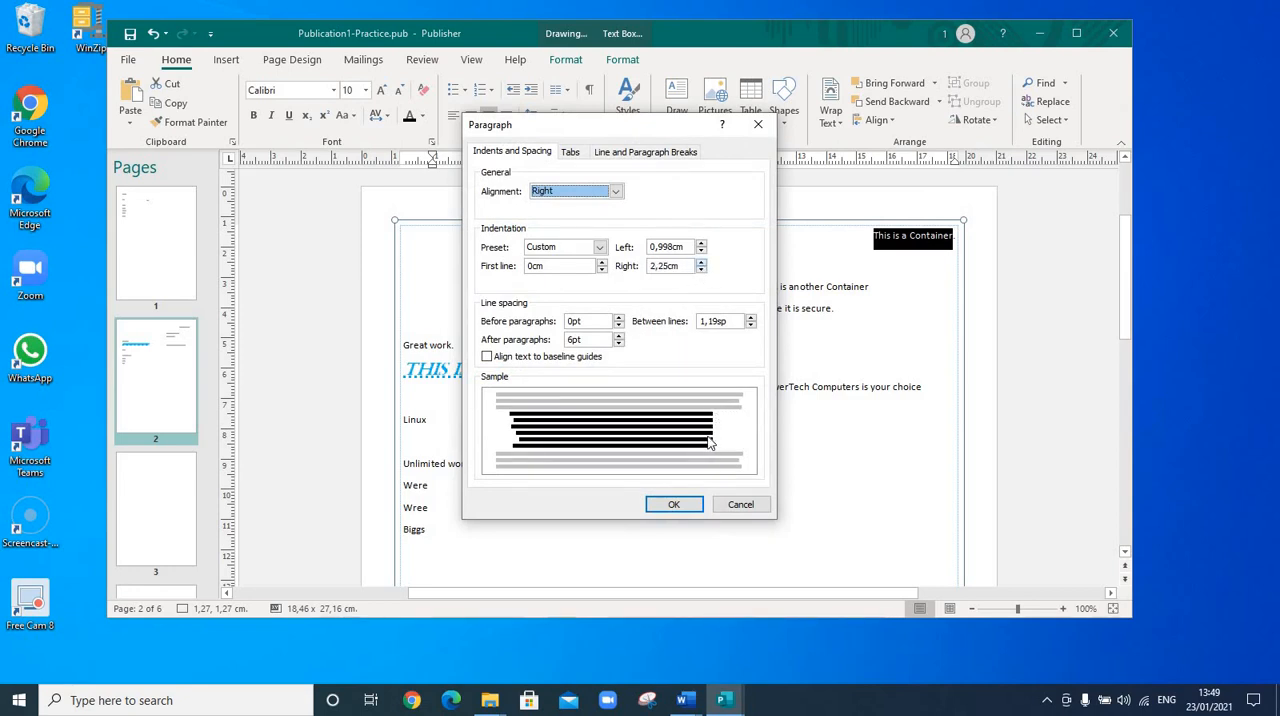
{"action": "left_click", "coordinate": [701, 263]}
{"action": "left_click", "coordinate": [674, 504]}
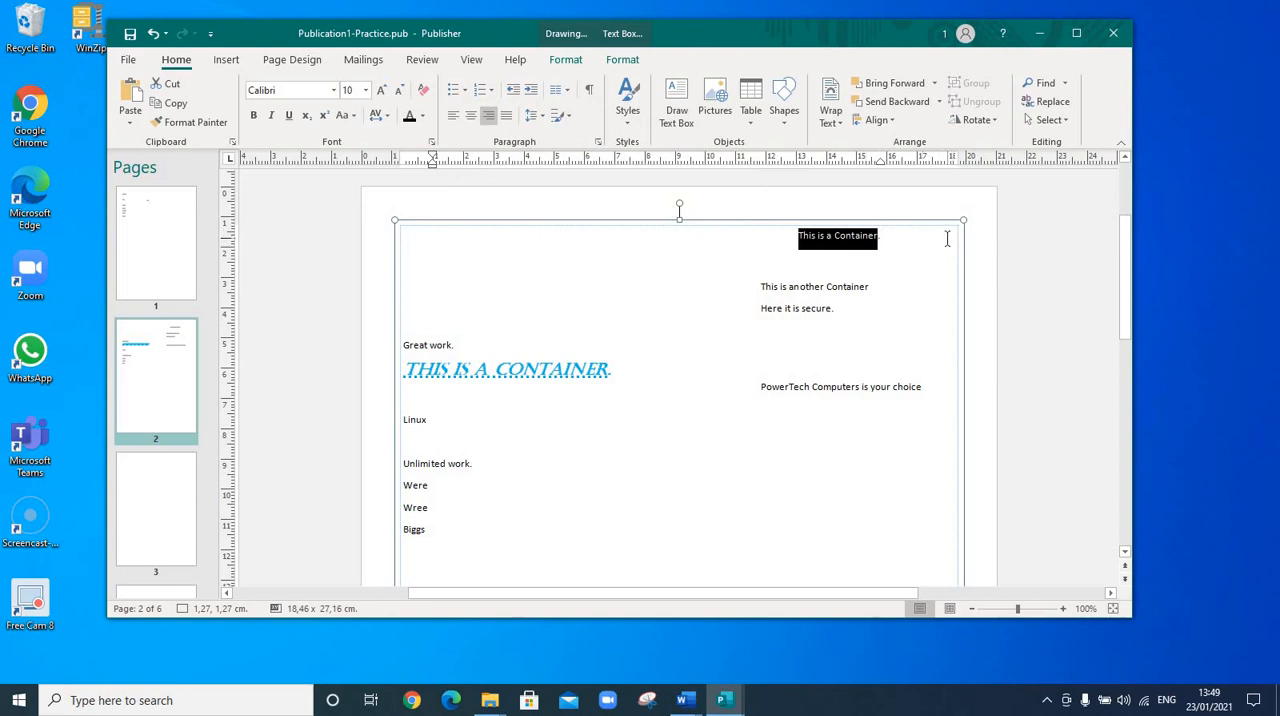
Left-align the 'This is a Container.' paragraph and decrease its indent back to the margin
{"action": "left_click", "coordinate": [726, 396]}
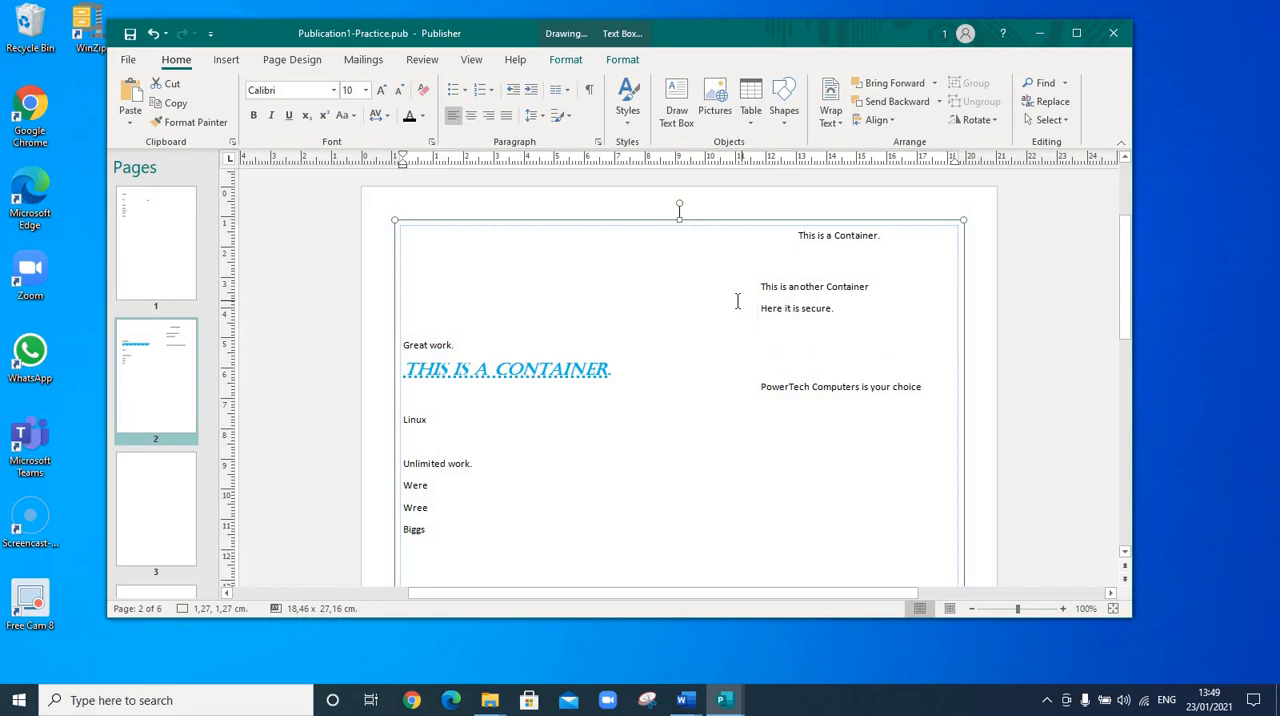
{"action": "left_click", "coordinate": [797, 235]}
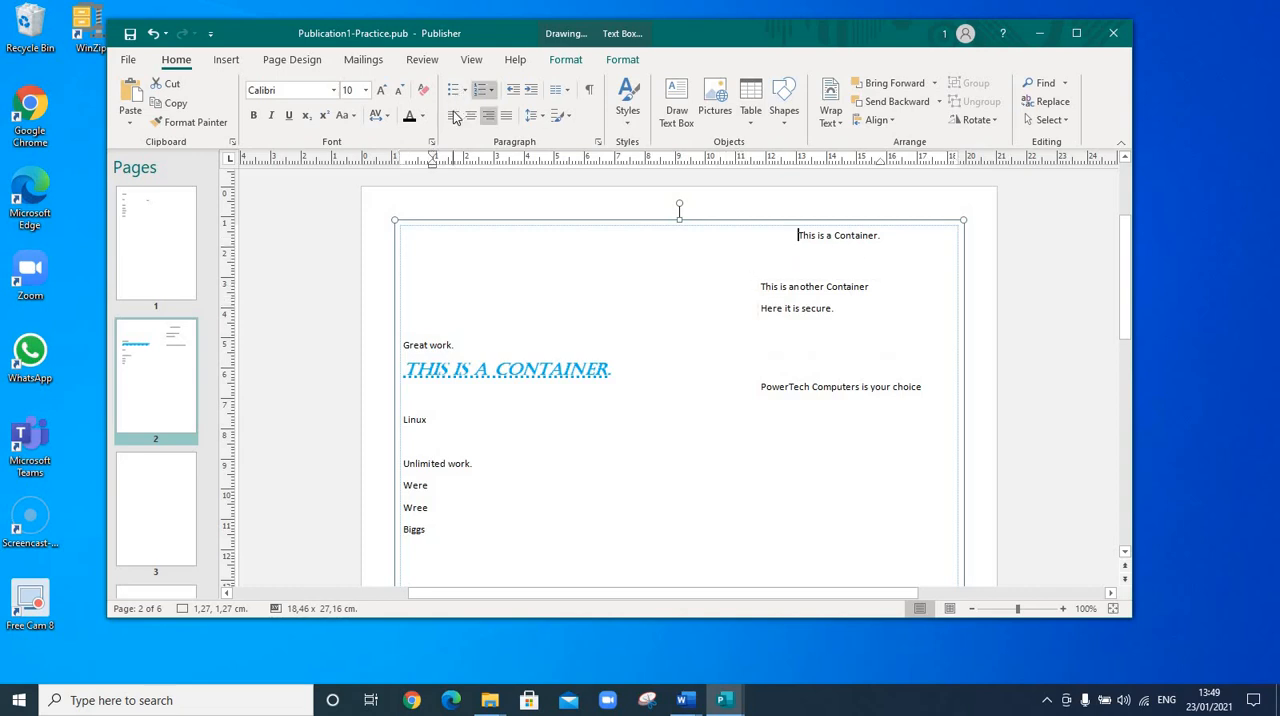
{"action": "left_click", "coordinate": [455, 116]}
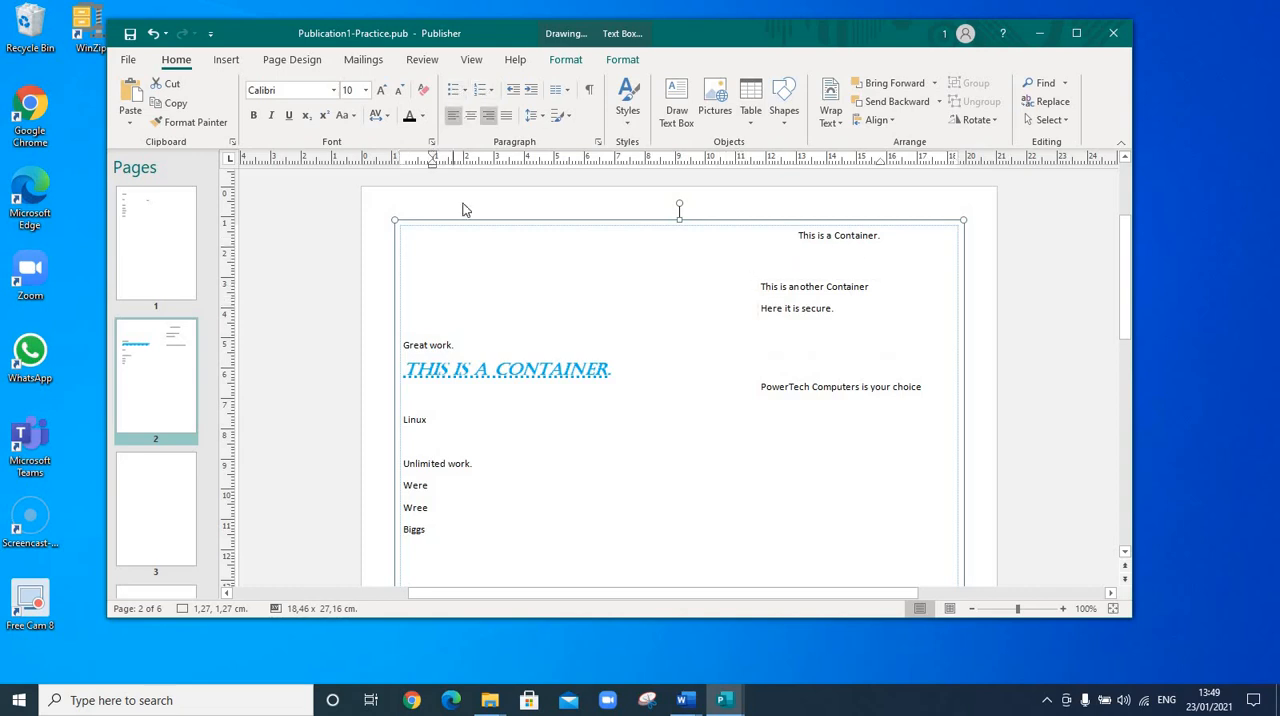
{"action": "left_click", "coordinate": [512, 90]}
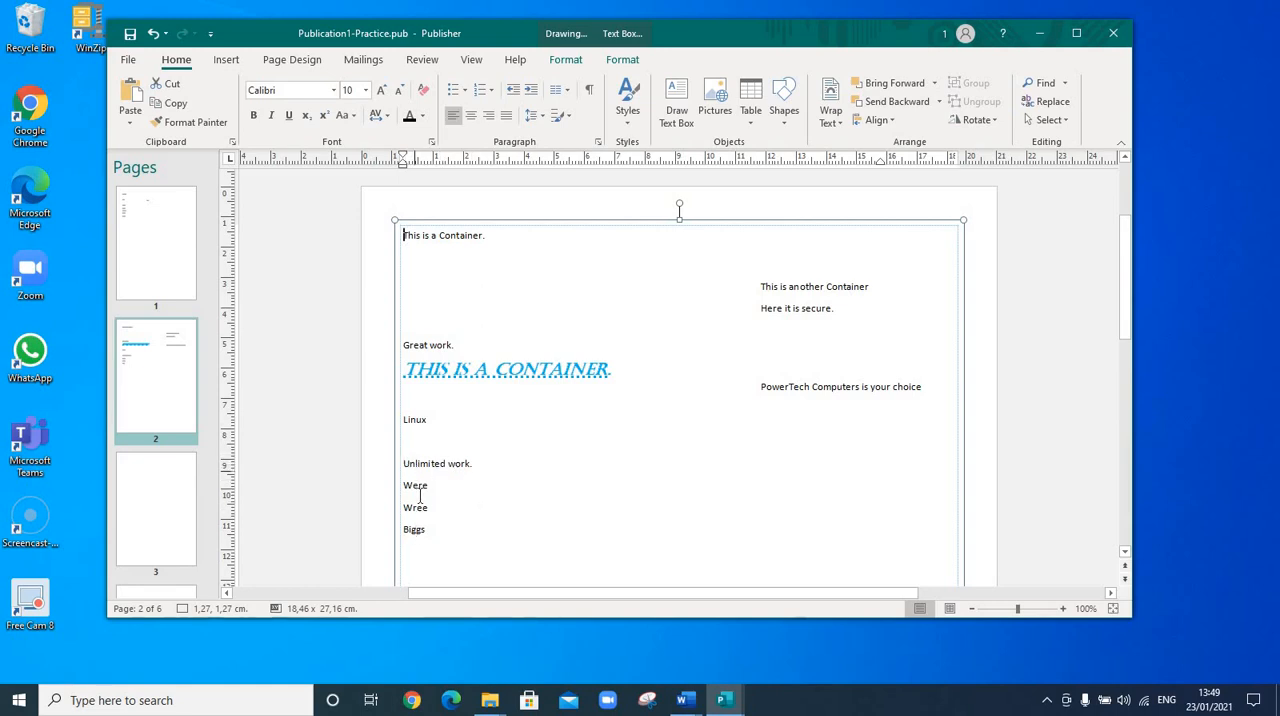
Select the lines from 'Unlimited work.' to 'Biggs' and set their line spacing to 2.5
{"action": "left_click_drag", "start_coordinate": [433, 463], "coordinate": [460, 528]}
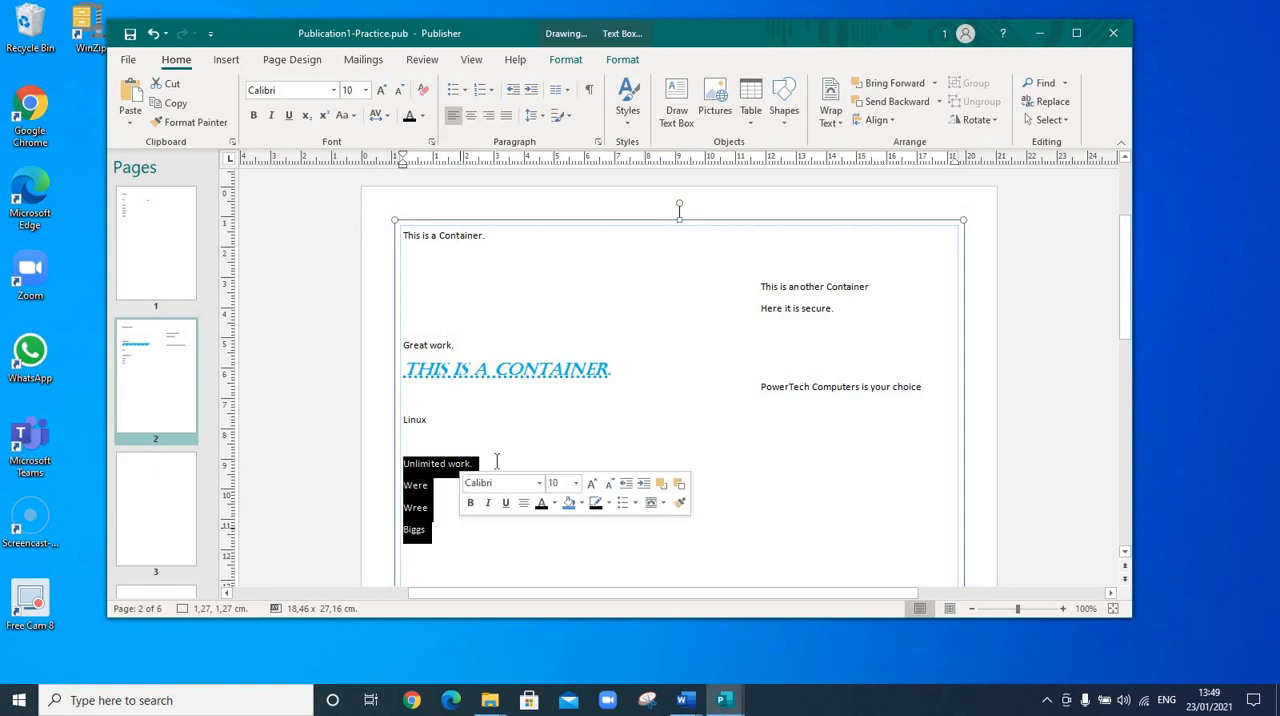
{"action": "left_click", "coordinate": [545, 118]}
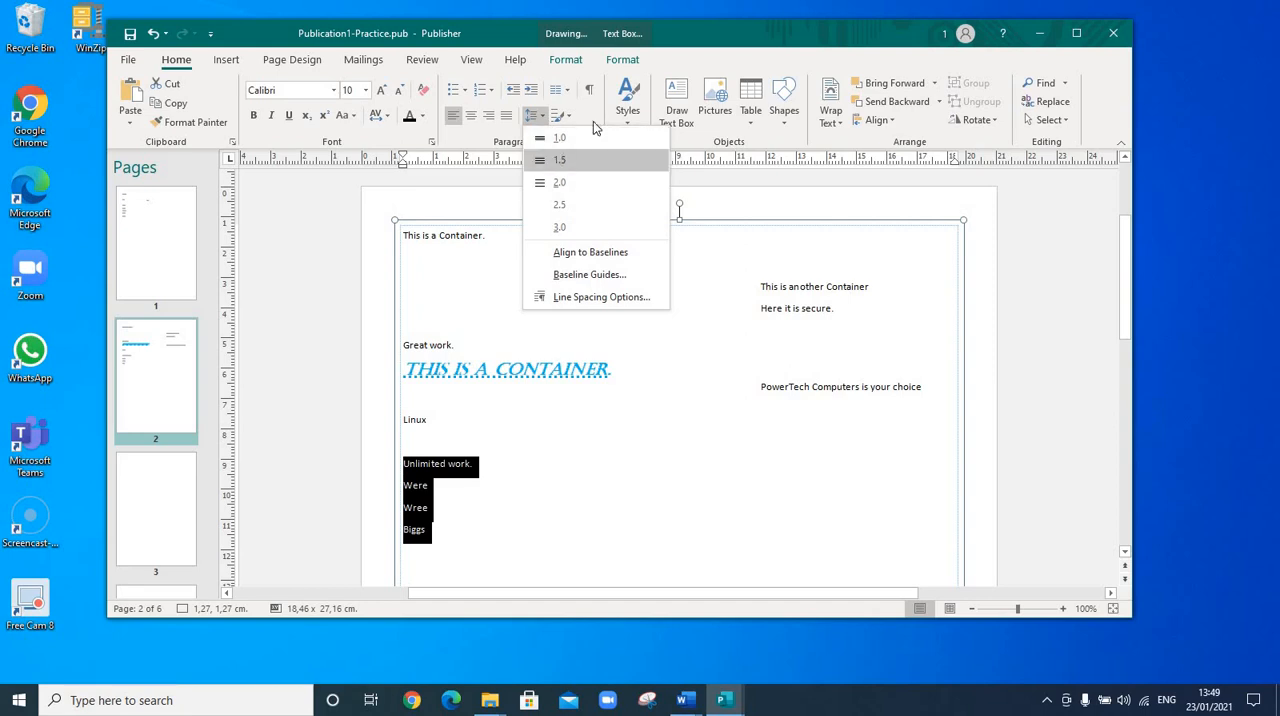
{"action": "left_click", "coordinate": [560, 205]}
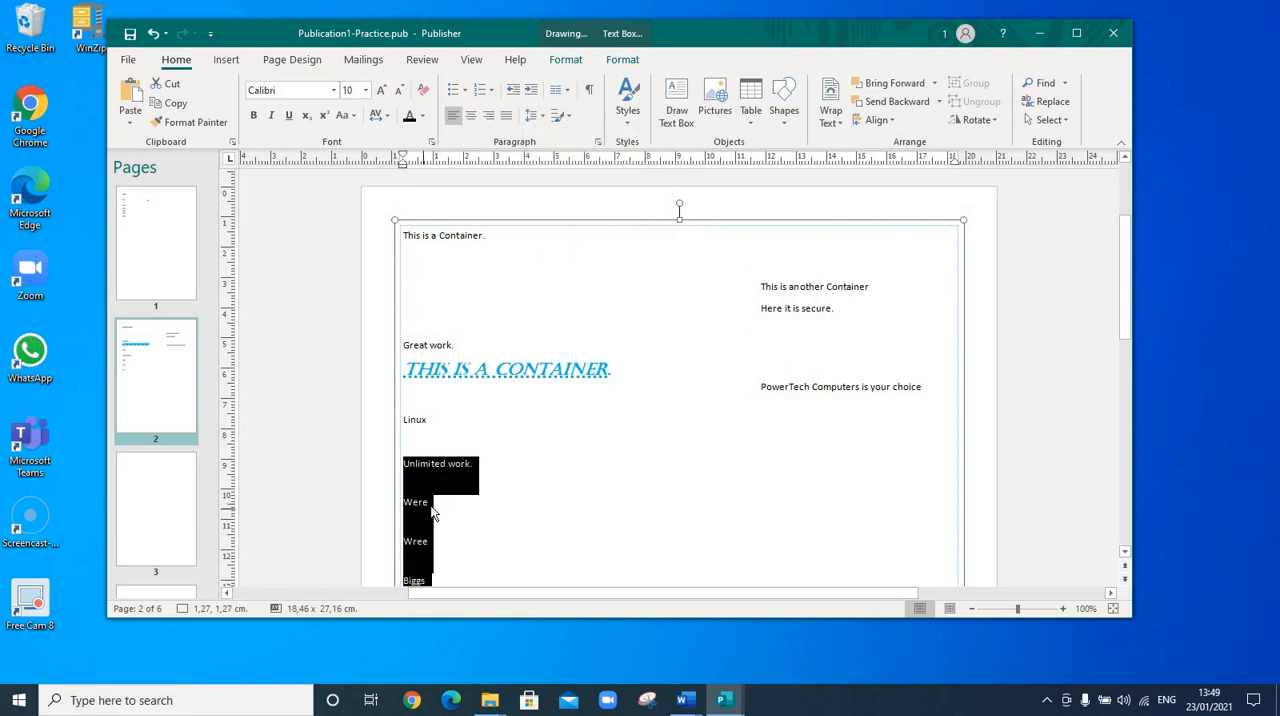
Set the selected lines' spacing to 1.0, then set the between-lines spacing to 2.5sp in the paragraph settings
{"action": "left_click", "coordinate": [536, 116]}
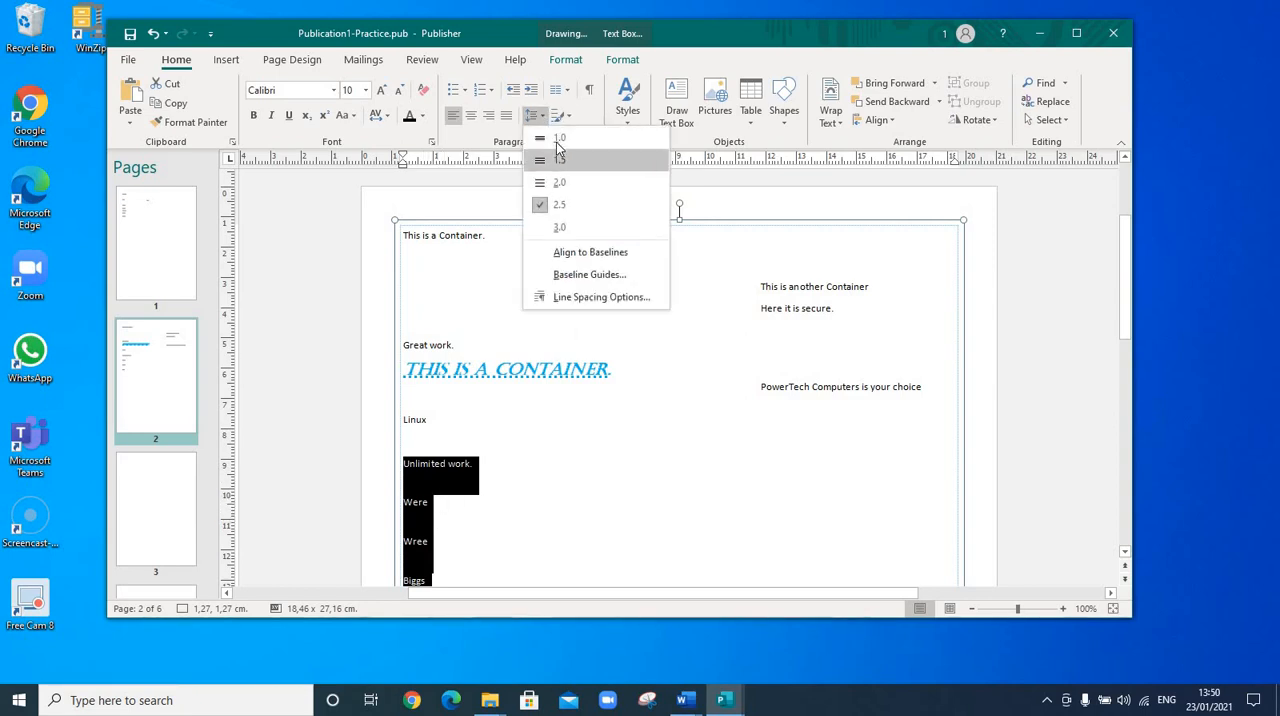
{"action": "left_click", "coordinate": [557, 141]}
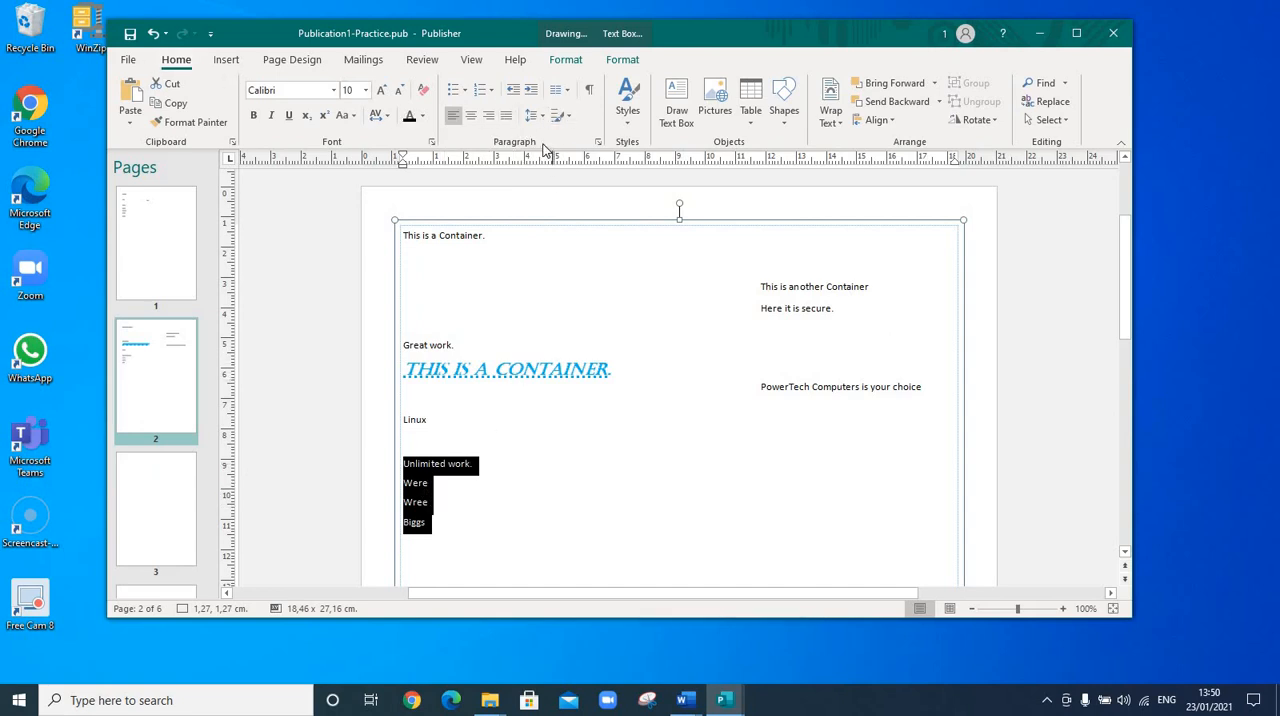
{"action": "left_click", "coordinate": [597, 141]}
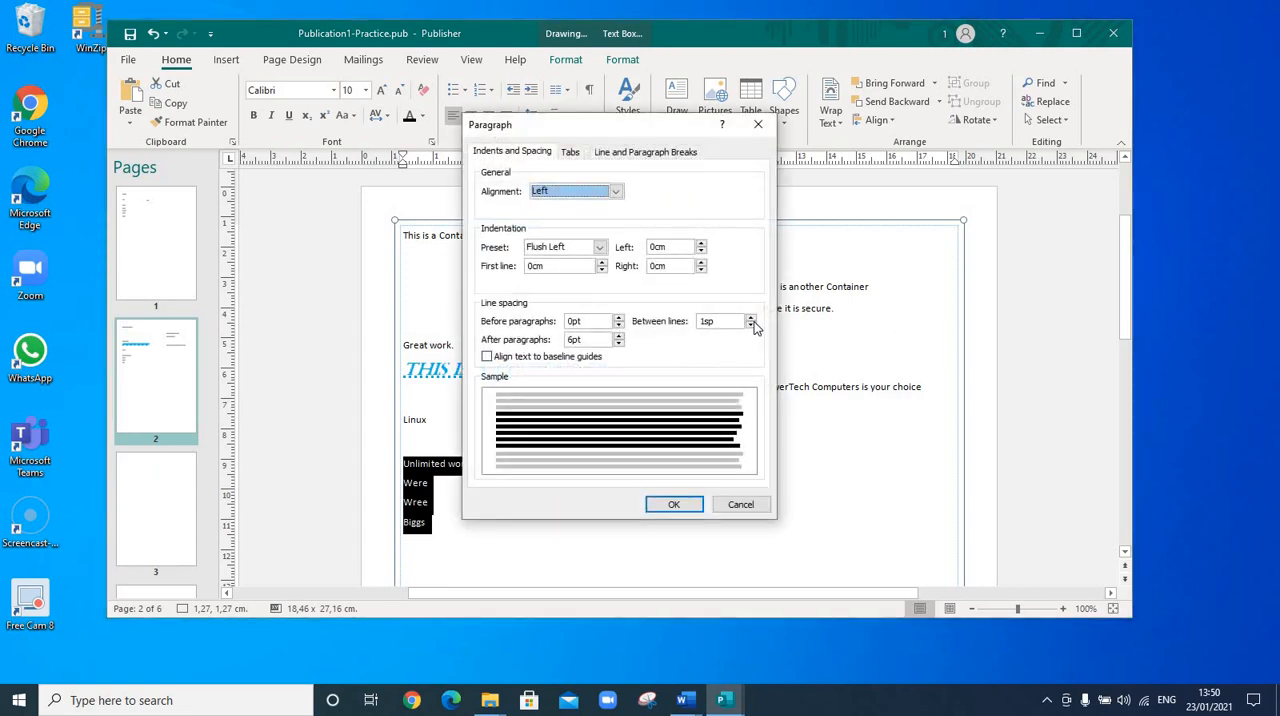
{"action": "left_click", "coordinate": [751, 319]}
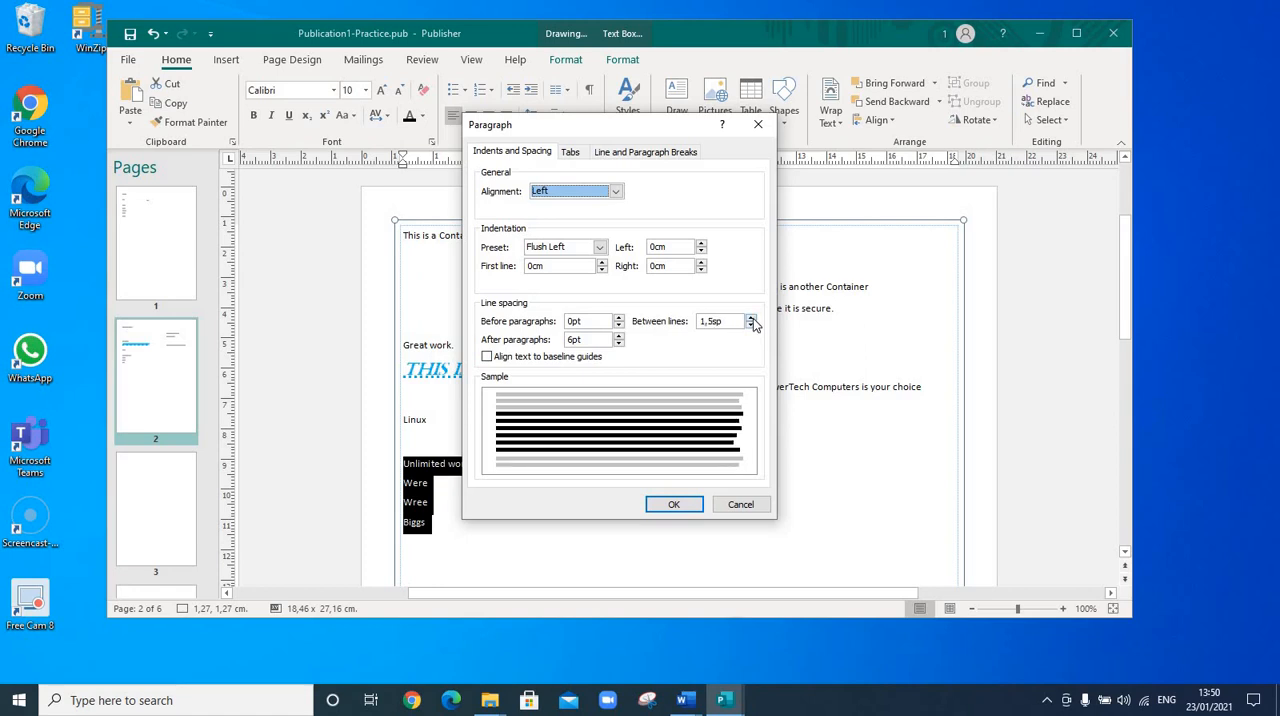
{"action": "left_click", "coordinate": [751, 318]}
{"action": "left_click", "coordinate": [751, 318]}
{"action": "left_click", "coordinate": [751, 318]}
{"action": "left_click", "coordinate": [751, 318]}
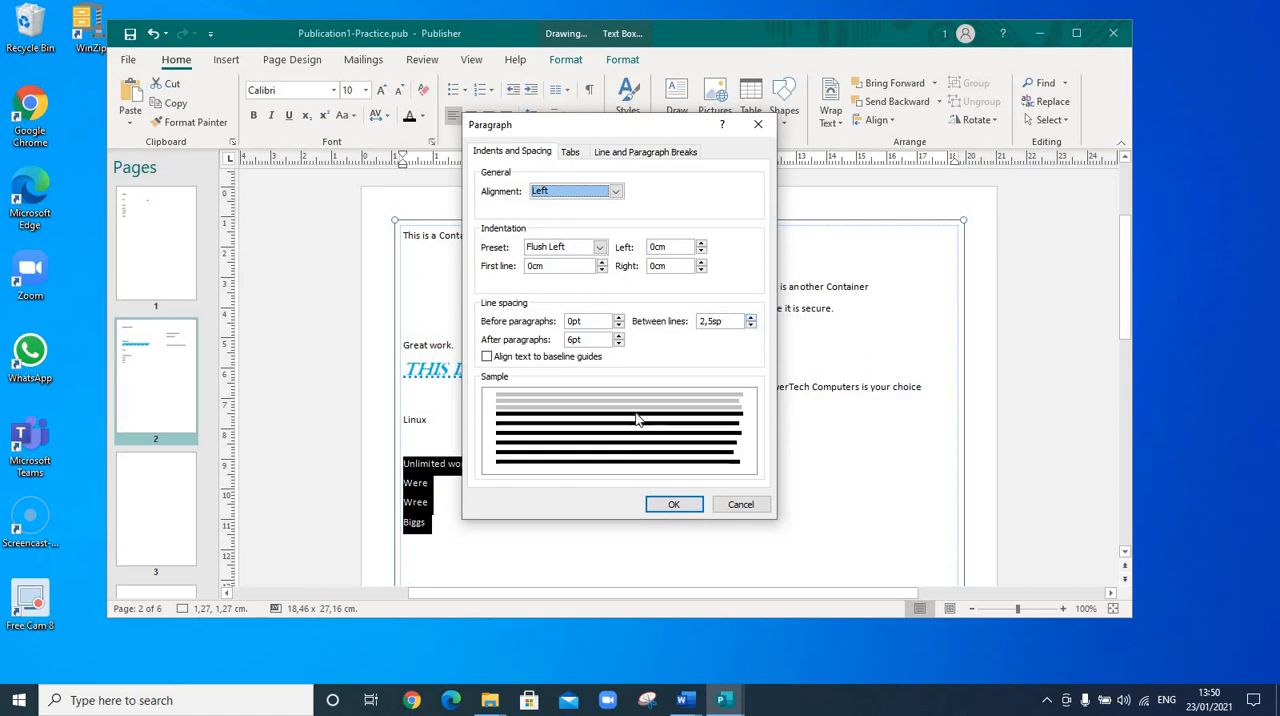
{"action": "left_click", "coordinate": [668, 505]}
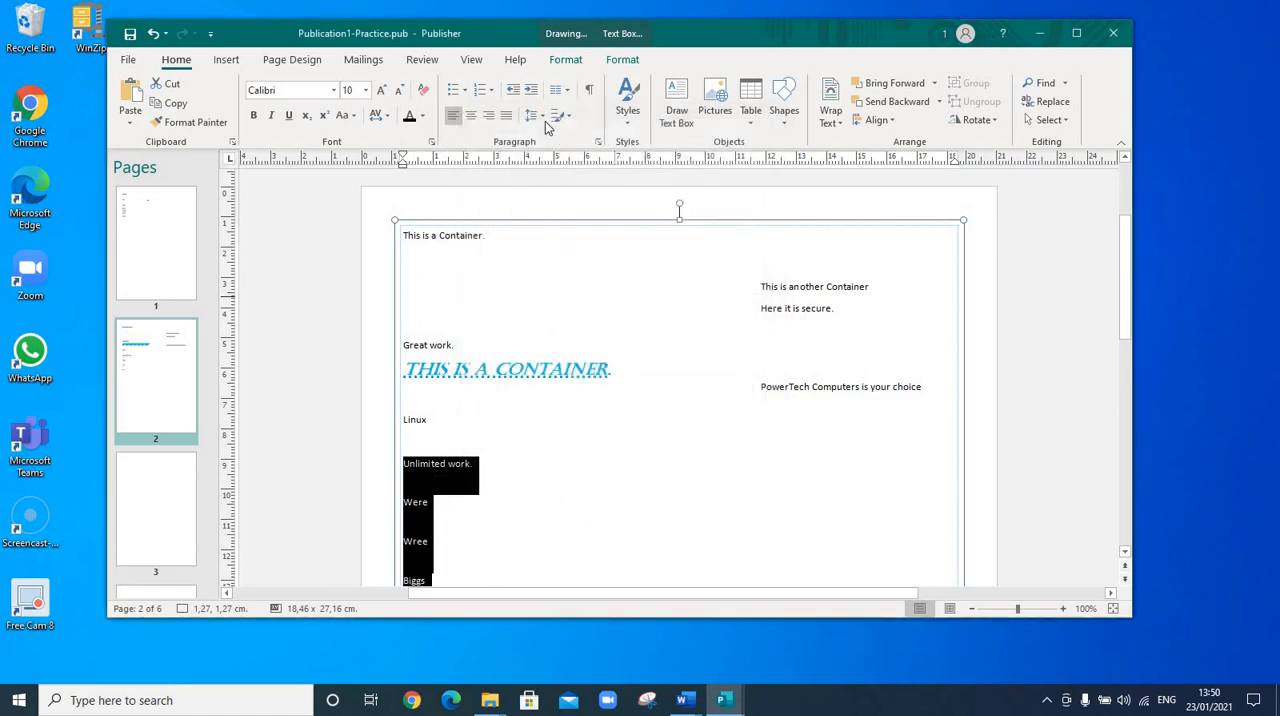
Set the selected lines' line spacing back to 1.0
{"action": "left_click", "coordinate": [543, 117]}
{"action": "left_click", "coordinate": [566, 140]}
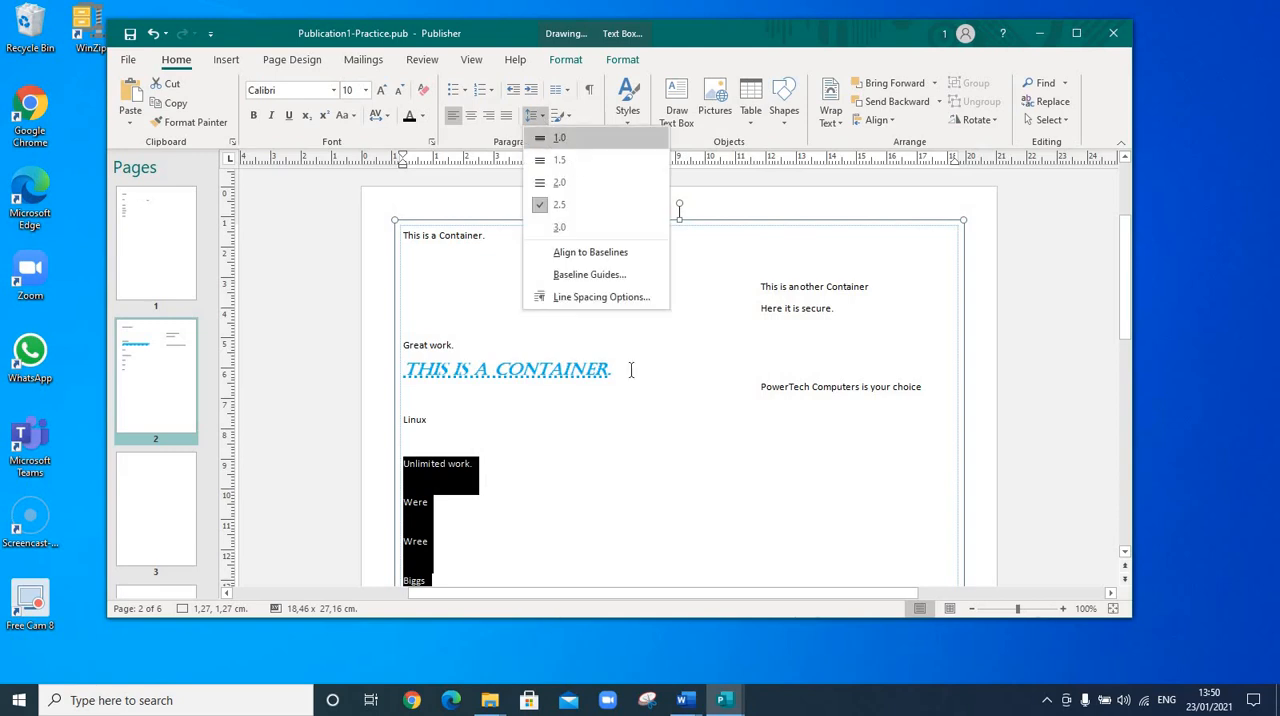
{"action": "left_click", "coordinate": [590, 498]}
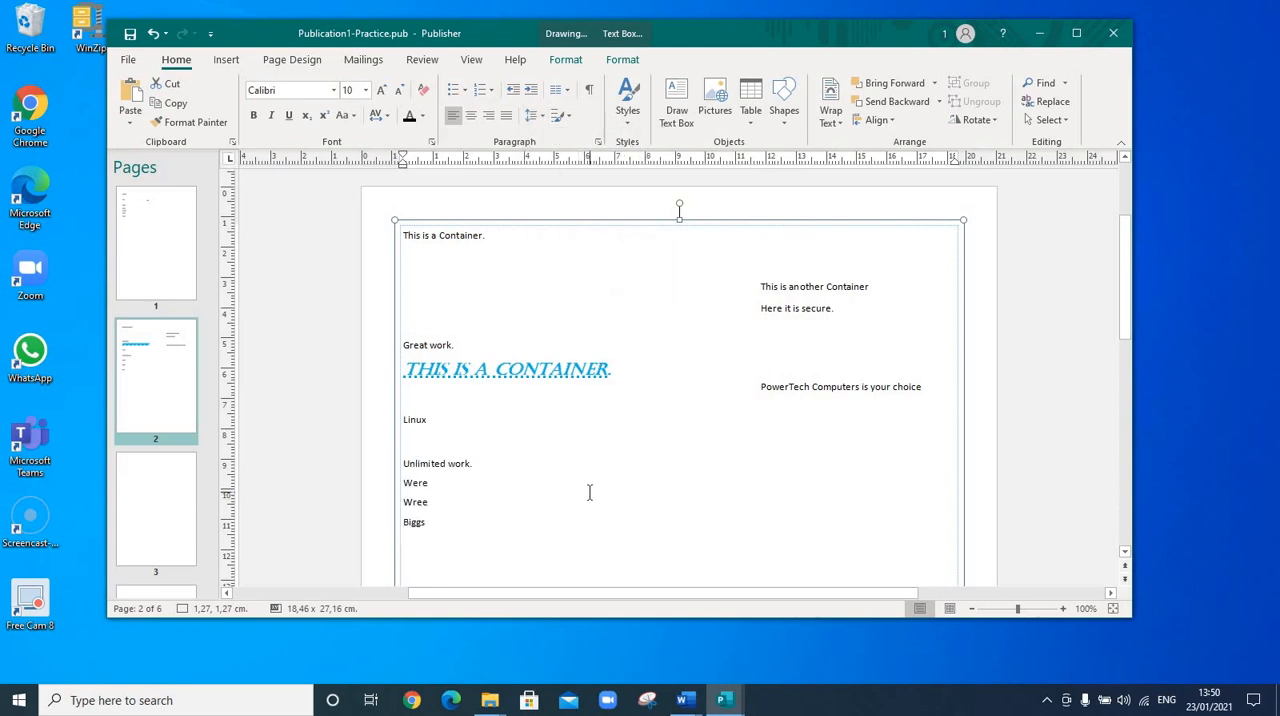